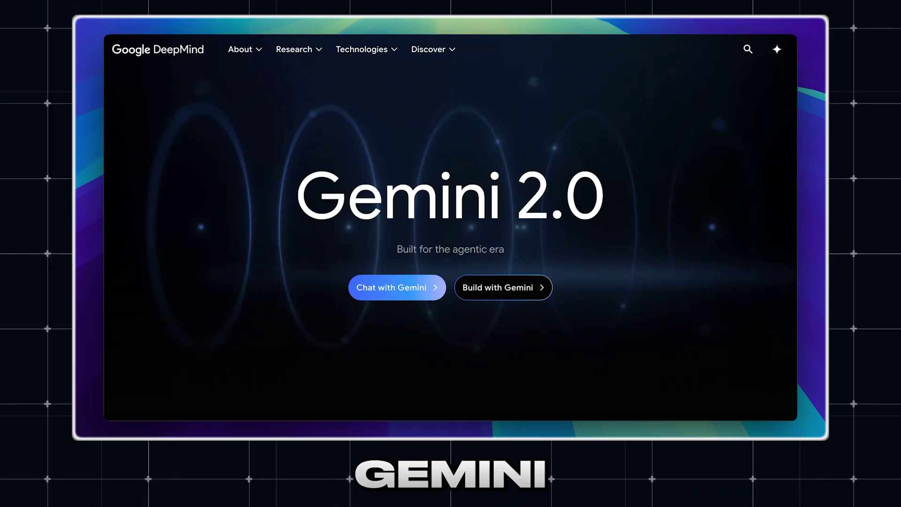
- Scroll down the Gemini 2.0 page to the 2.0 Pro, 2.0 Flash and 2.0 Flash Thinking cards
{"action": "scroll", "coordinate": [450, 235], "scroll_direction": "down", "scroll_amount": 20}
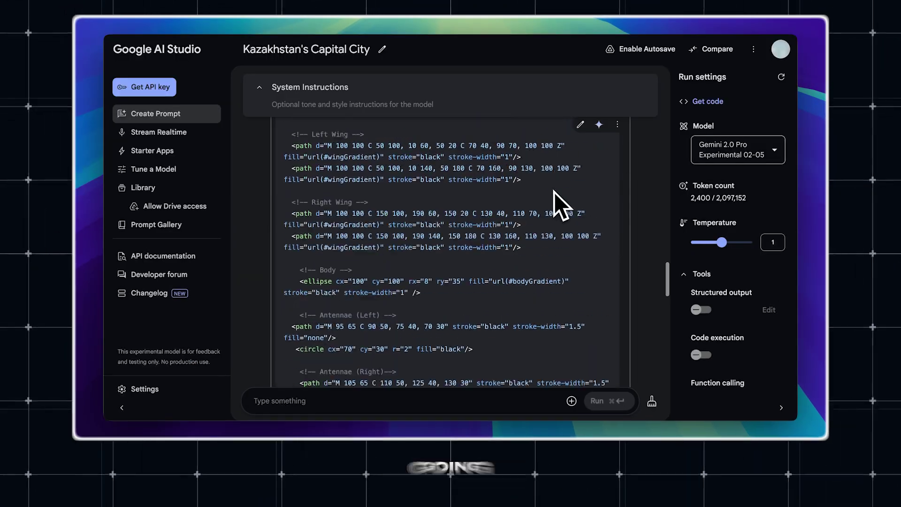
{"action": "scroll", "coordinate": [556, 197], "scroll_direction": "down", "scroll_amount": 10}
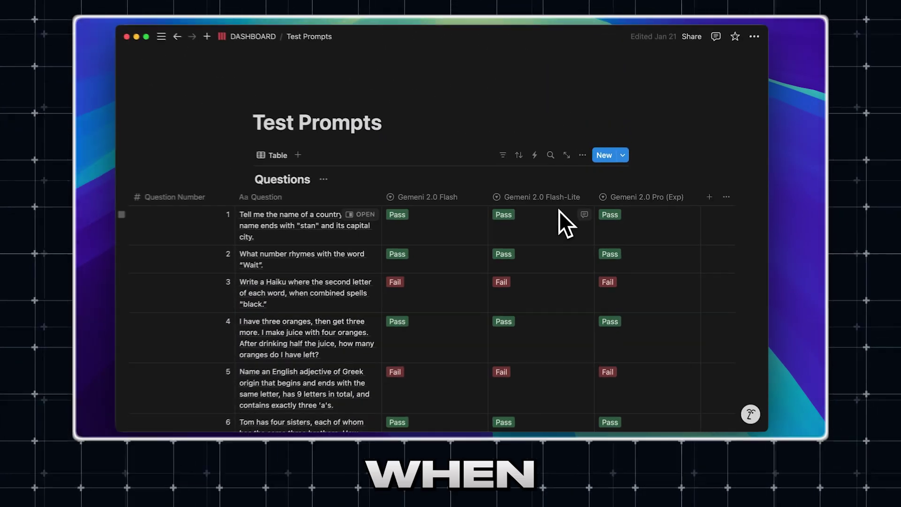
- Scroll the Test Prompts table to review the Pass/Fail rows 2 through 10
{"action": "scroll", "coordinate": [518, 197], "scroll_direction": "down", "scroll_amount": 5}
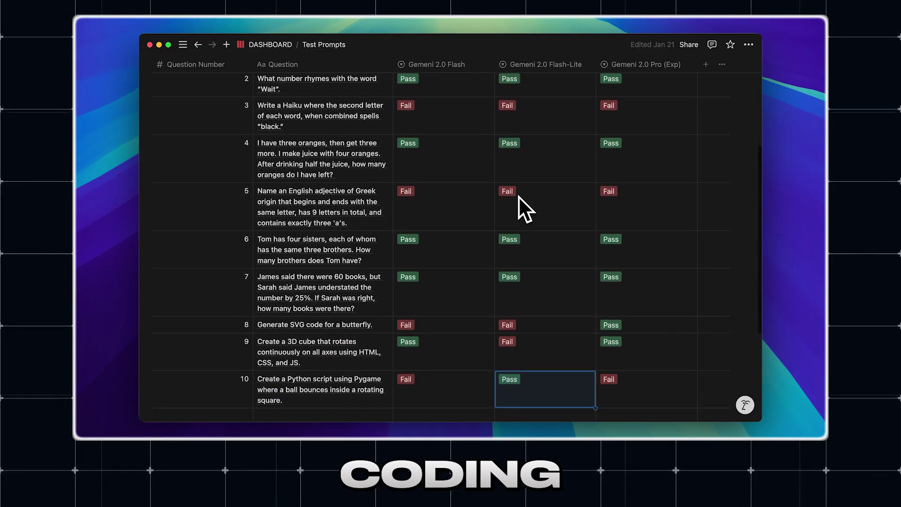
{"action": "scroll", "coordinate": [518, 197], "scroll_direction": "up", "scroll_amount": 1}
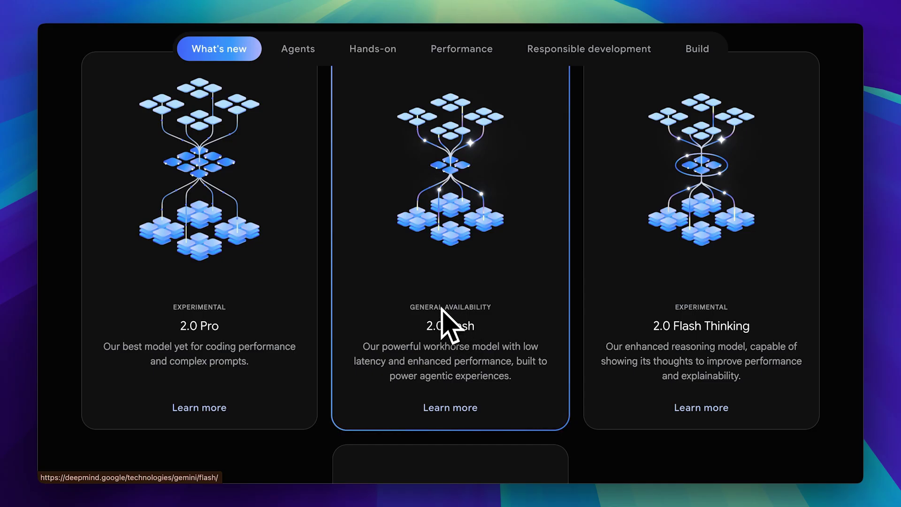
- Scroll past the model cards and 'Native in, native out' to the Agents section with Project Astra
{"action": "scroll", "coordinate": [575, 324], "scroll_direction": "down", "scroll_amount": 8}
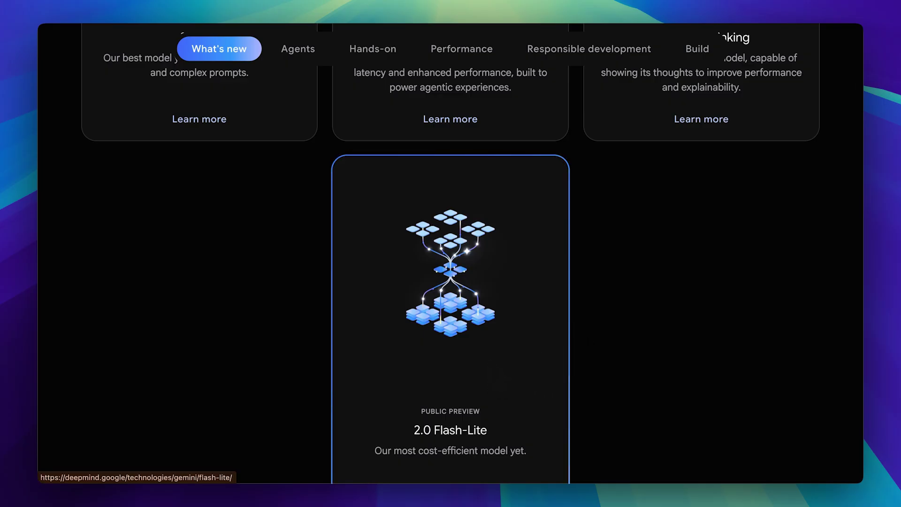
{"action": "scroll", "coordinate": [412, 371], "scroll_direction": "up", "scroll_amount": 5}
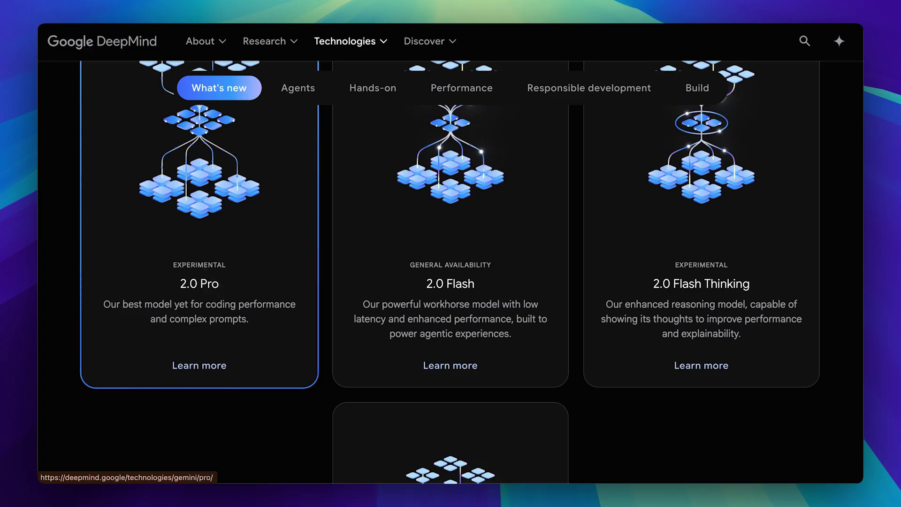
{"action": "scroll", "coordinate": [197, 281], "scroll_direction": "down", "scroll_amount": 15}
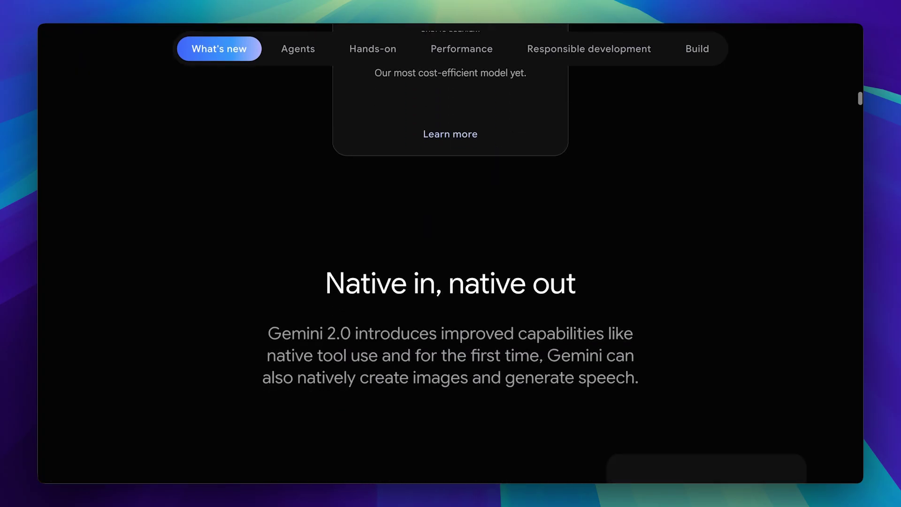
{"action": "scroll", "coordinate": [197, 281], "scroll_direction": "down", "scroll_amount": 4}
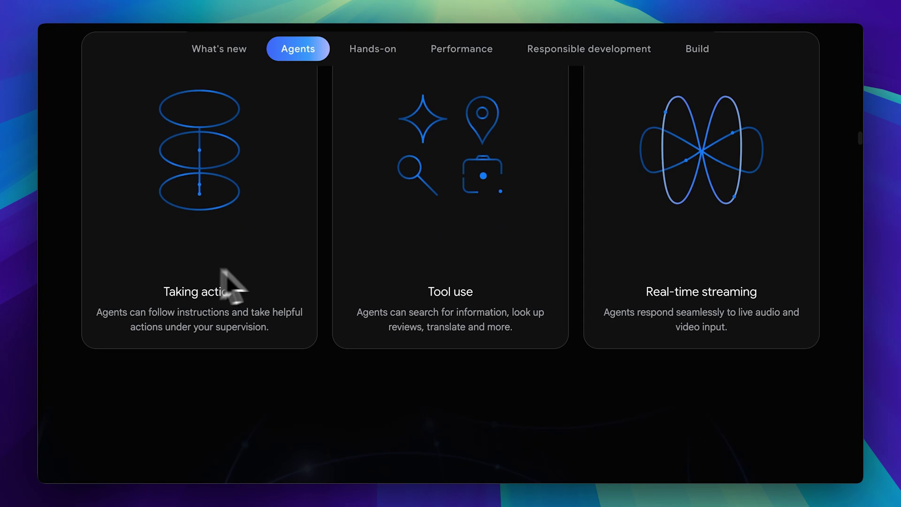
{"action": "scroll", "coordinate": [425, 254], "scroll_direction": "down", "scroll_amount": 15}
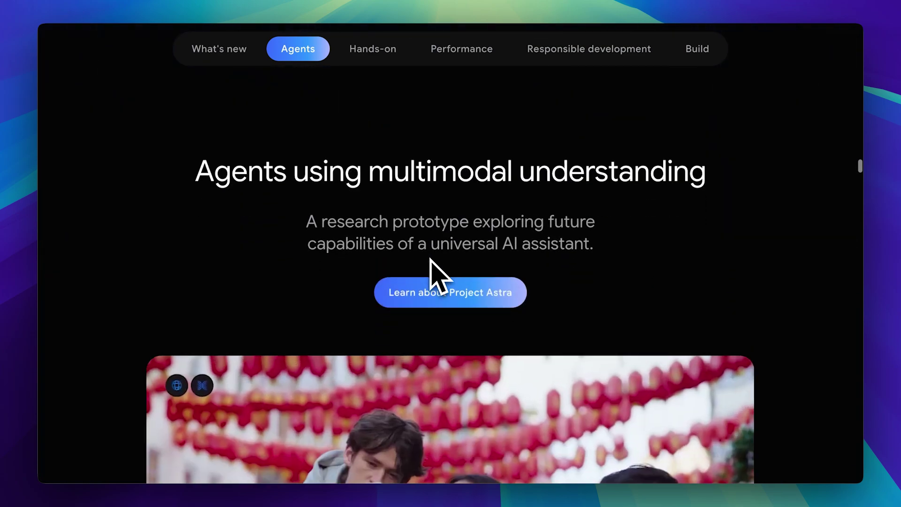
{"action": "scroll", "coordinate": [727, 472], "scroll_direction": "down", "scroll_amount": 10}
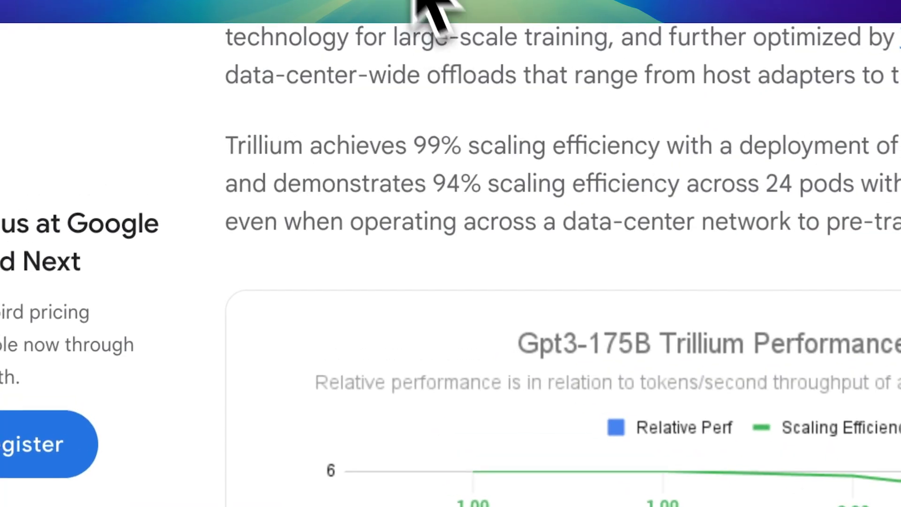
- Scroll up to the Trillium TPUs article title, then down to the 'Trillium TPUs are now GA' banner
{"action": "scroll", "coordinate": [499, 350], "scroll_direction": "up", "scroll_amount": 8}
{"action": "scroll", "coordinate": [483, 324], "scroll_direction": "up", "scroll_amount": 10}
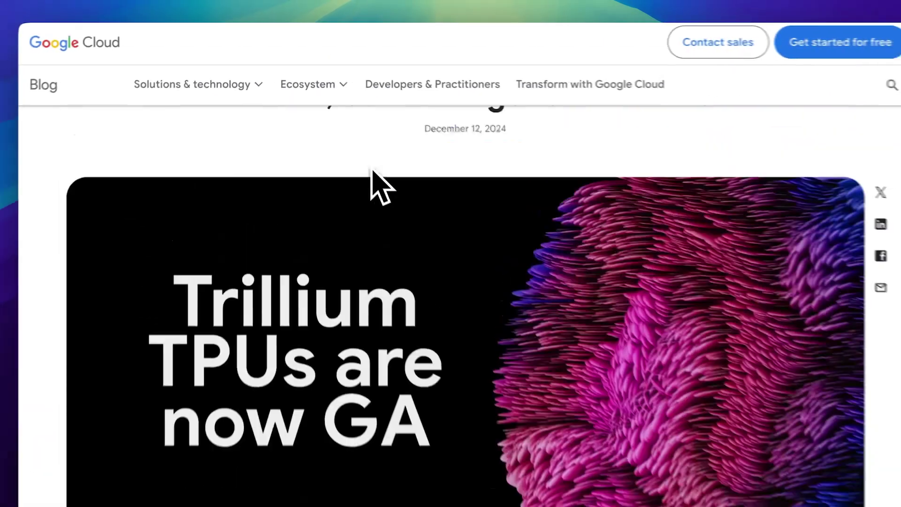
{"action": "scroll", "coordinate": [365, 162], "scroll_direction": "down", "scroll_amount": 5}
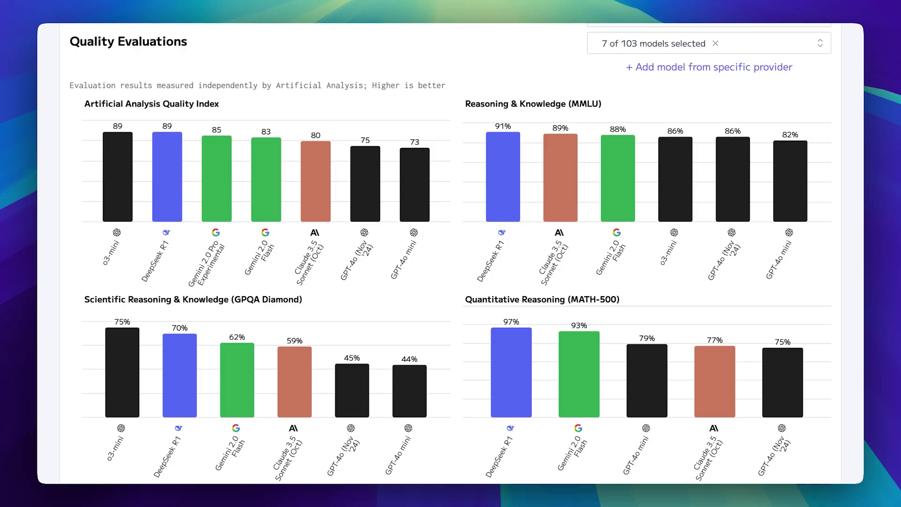
- Scroll past the Quality Evaluations charts down to the Quality vs. Price chart
{"action": "scroll", "coordinate": [217, 111], "scroll_direction": "down", "scroll_amount": 15}
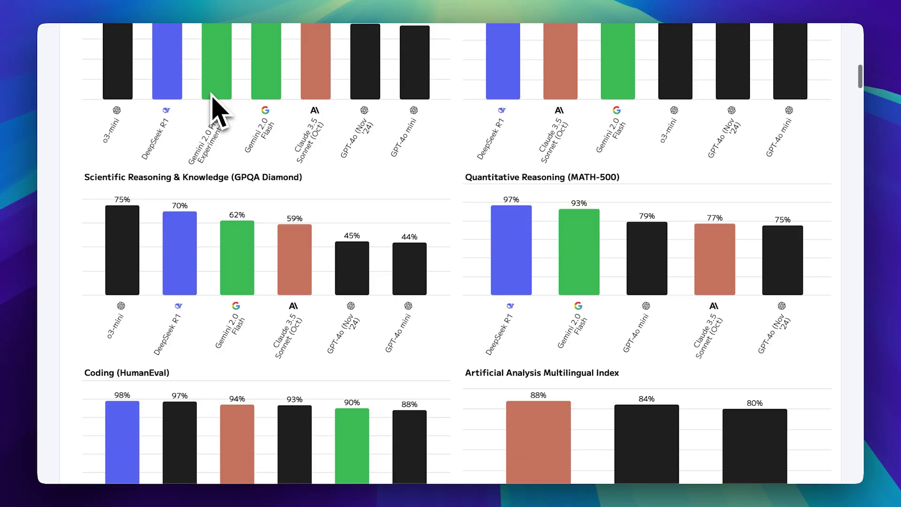
{"action": "scroll", "coordinate": [217, 111], "scroll_direction": "down", "scroll_amount": 1}
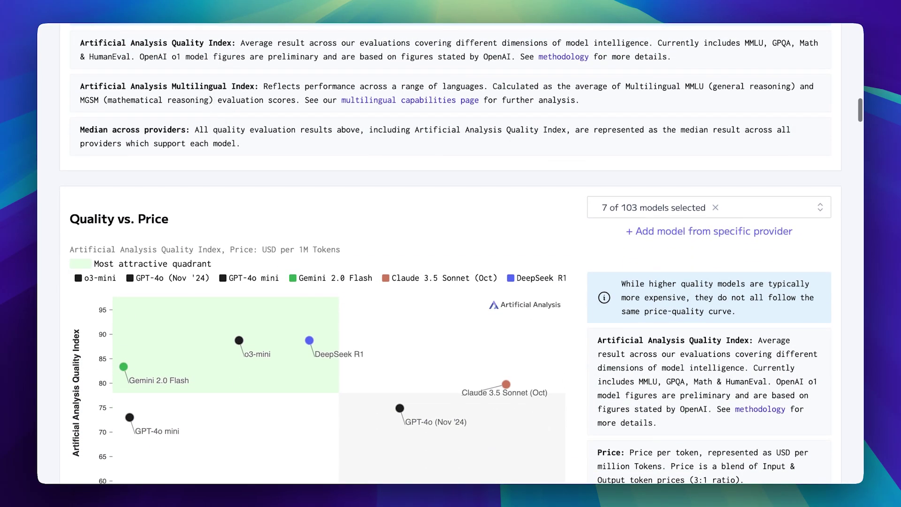
{"action": "scroll", "coordinate": [462, 254], "scroll_direction": "down", "scroll_amount": 4}
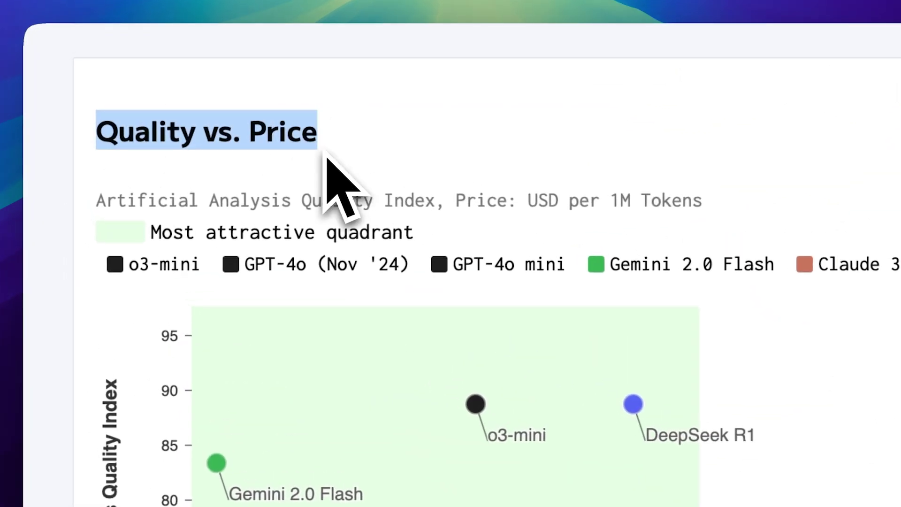
{"action": "left_click", "coordinate": [218, 103]}
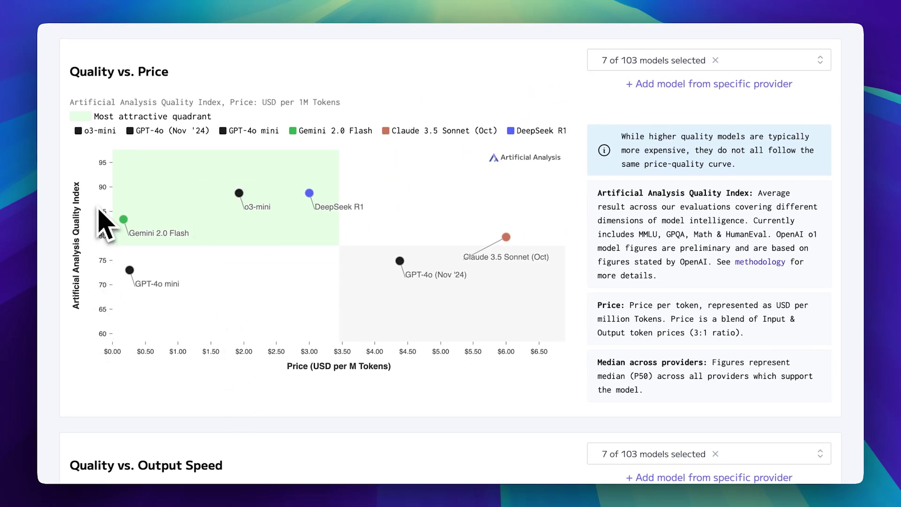
- Read the tooltip values for Gemini 2.0 Flash and its rival models on the chart
{"action": "mouse_move", "coordinate": [131, 225]}
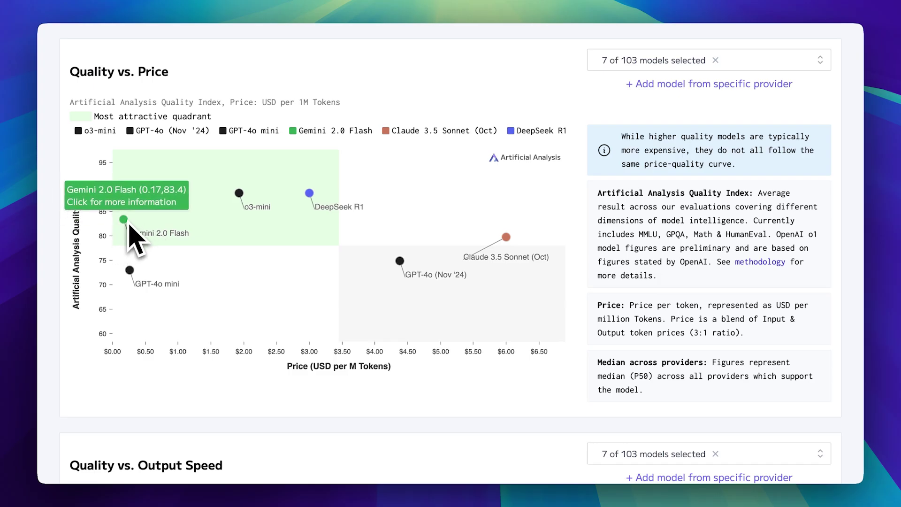
{"action": "mouse_move", "coordinate": [134, 268]}
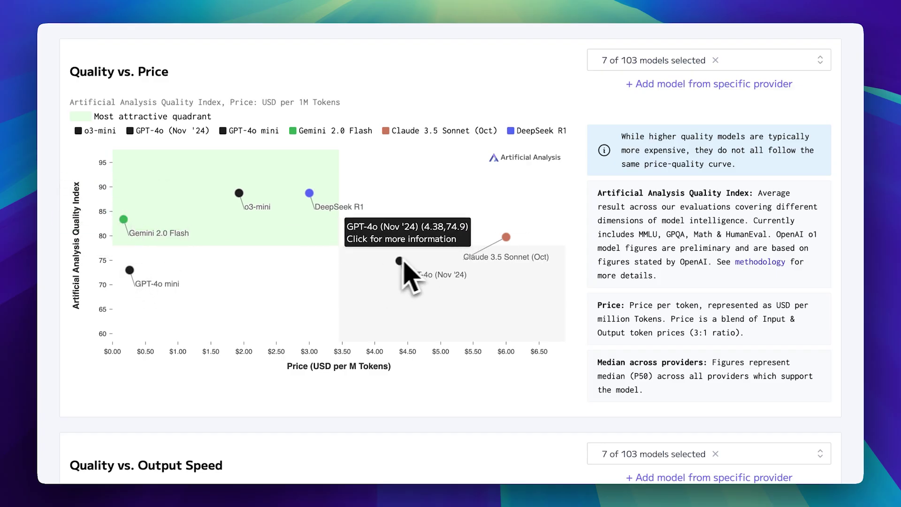
{"action": "mouse_move", "coordinate": [498, 255]}
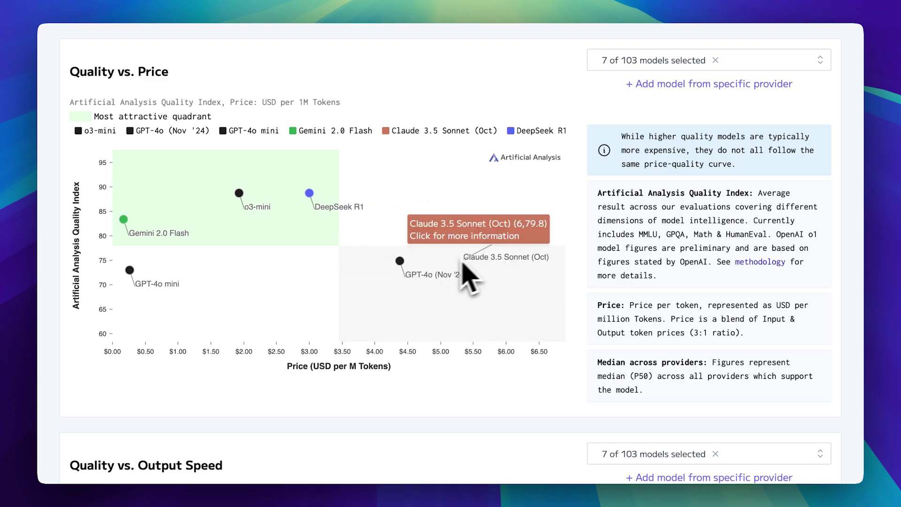
{"action": "scroll", "coordinate": [470, 270], "scroll_direction": "down", "scroll_amount": 5}
- Read the Quality vs. Output Speed values for Gemini 2.0 Flash, GPT-4o mini and o3-mini
{"action": "scroll", "coordinate": [502, 288], "scroll_direction": "down", "scroll_amount": 7}
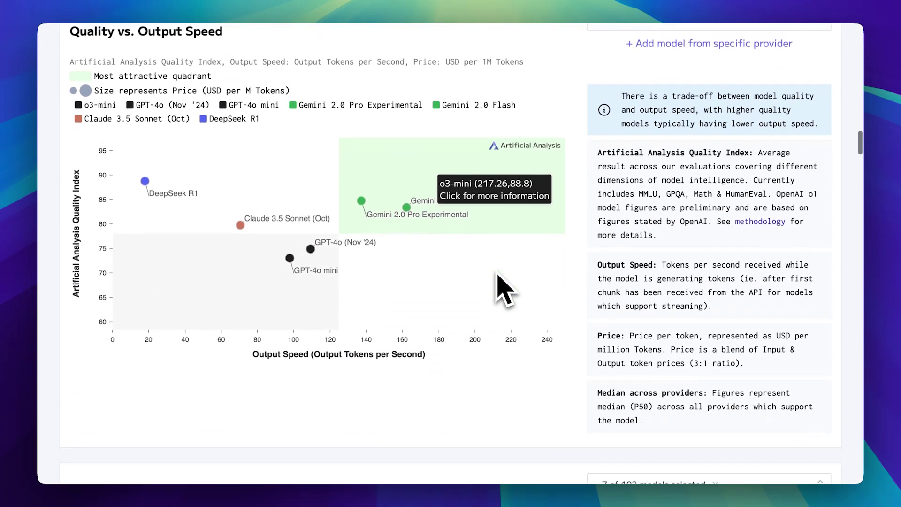
{"action": "mouse_move", "coordinate": [467, 311]}
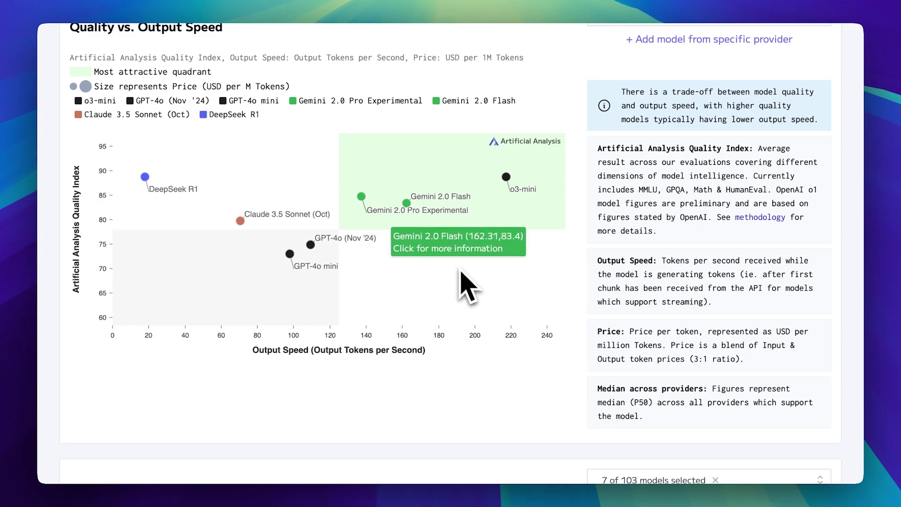
{"action": "mouse_move", "coordinate": [351, 321]}
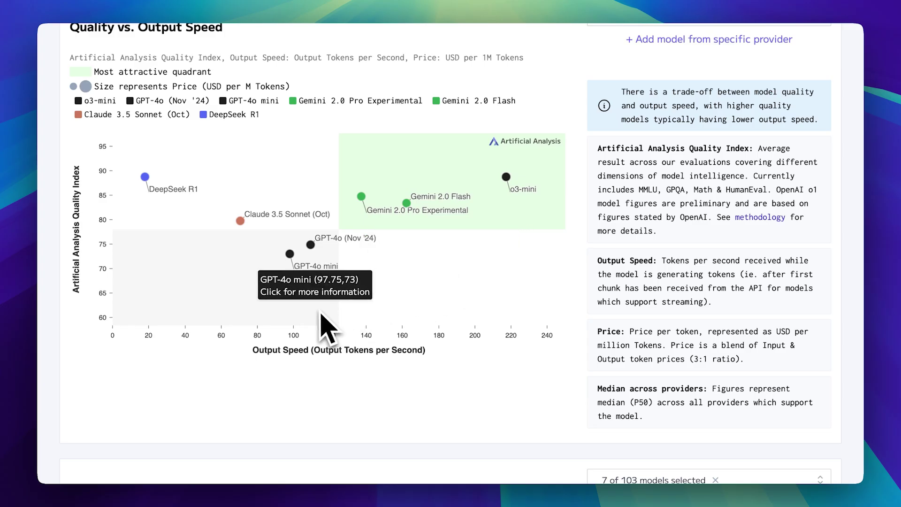
{"action": "mouse_move", "coordinate": [408, 203]}
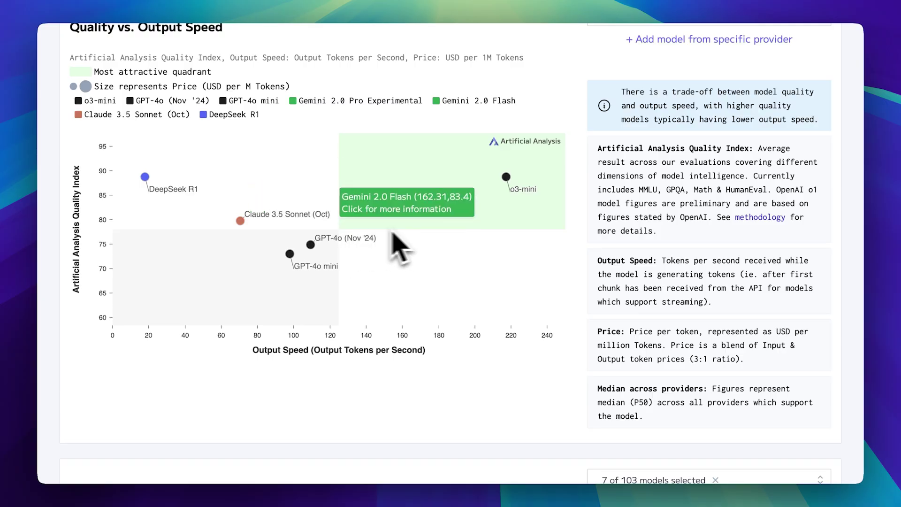
{"action": "mouse_move", "coordinate": [503, 192]}
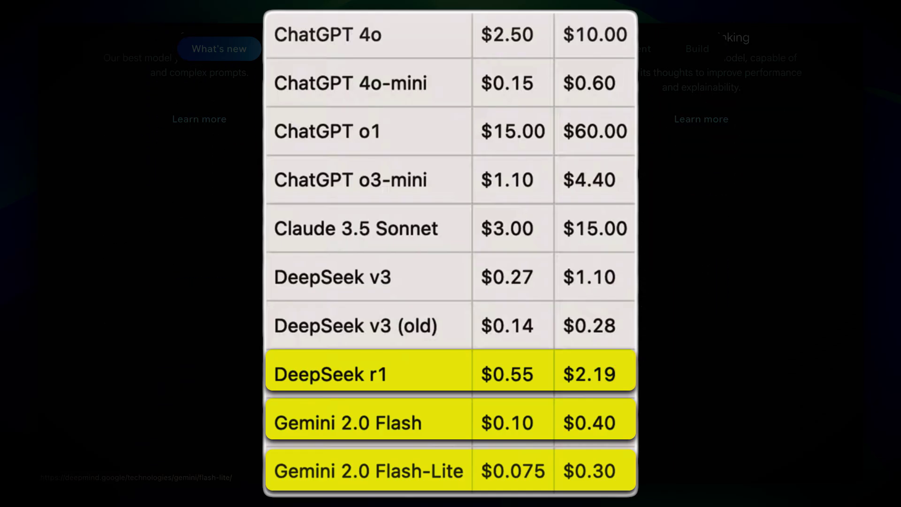
- Scroll back up to the Gemini 2.0 Pro and 2.0 Flash Thinking model cards
{"action": "scroll", "coordinate": [450, 253], "scroll_direction": "up", "scroll_amount": 5}
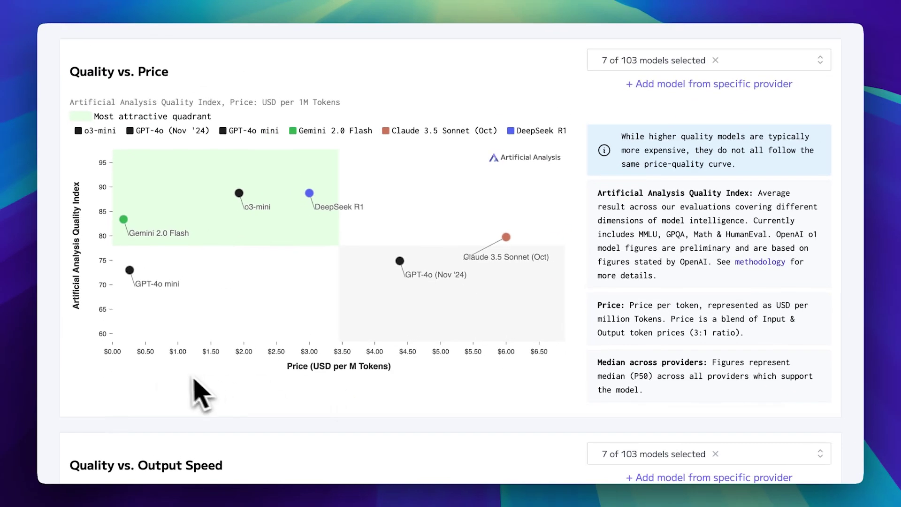
- Read Gemini 2.0 Flash's Quality vs. Price tooltip showing 0.17 and 83.4
{"action": "mouse_move", "coordinate": [134, 226]}
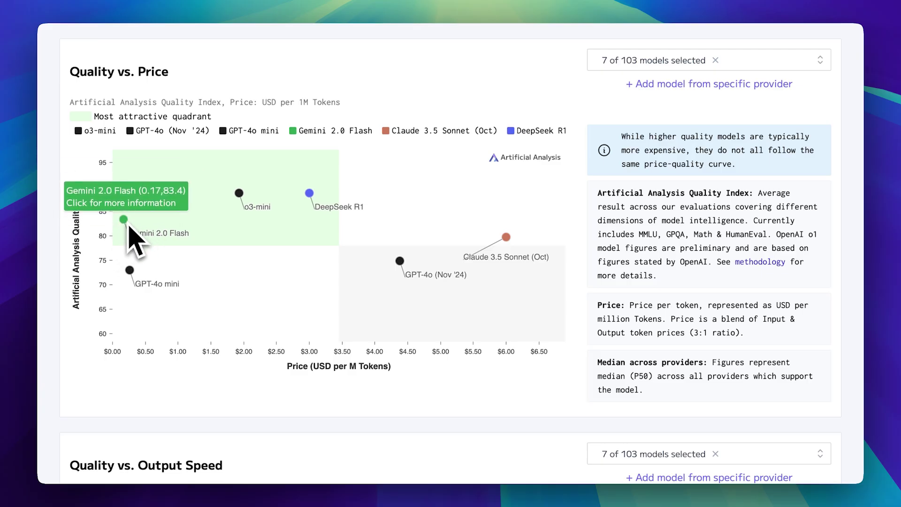
{"action": "mouse_move", "coordinate": [132, 272]}
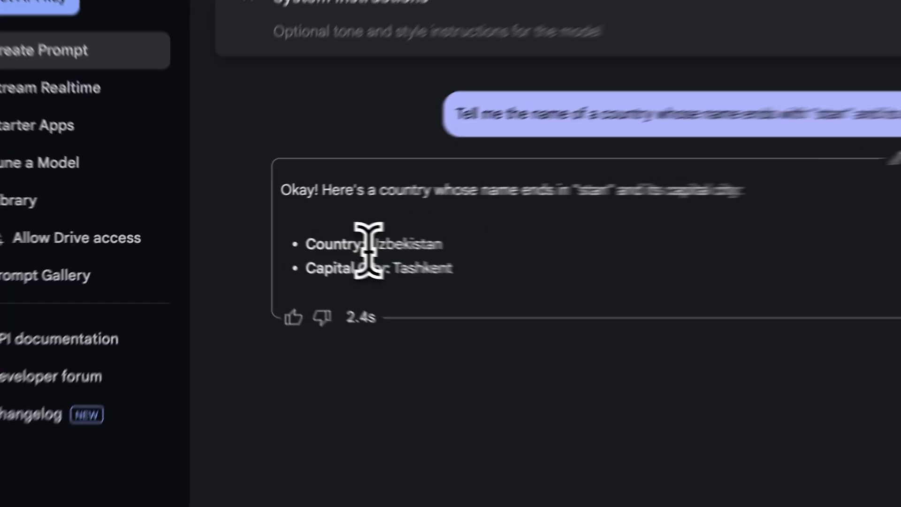
- Verify Flash's country answer, then mark Flash, Flash-Lite and Pro (Exp) Pass for question 1
{"action": "left_click_drag", "start_coordinate": [294, 231], "coordinate": [336, 231]}
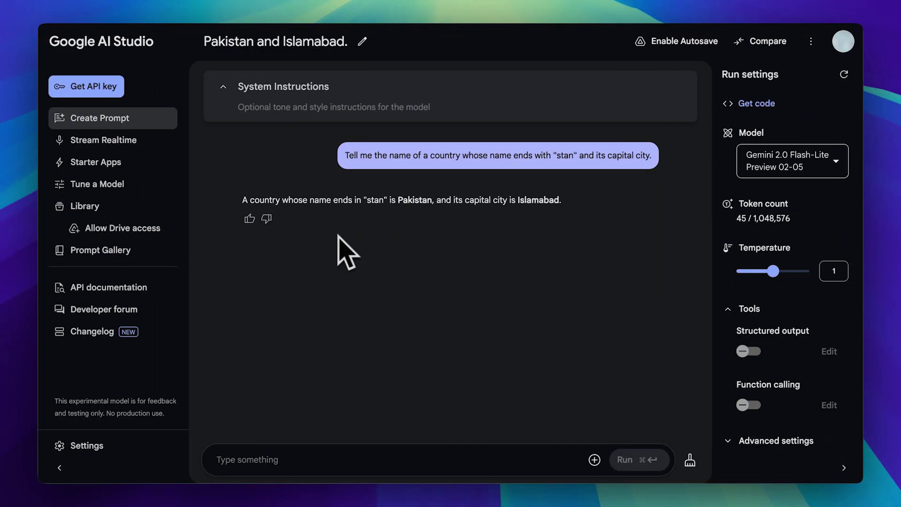
{"action": "mouse_move", "coordinate": [395, 211]}
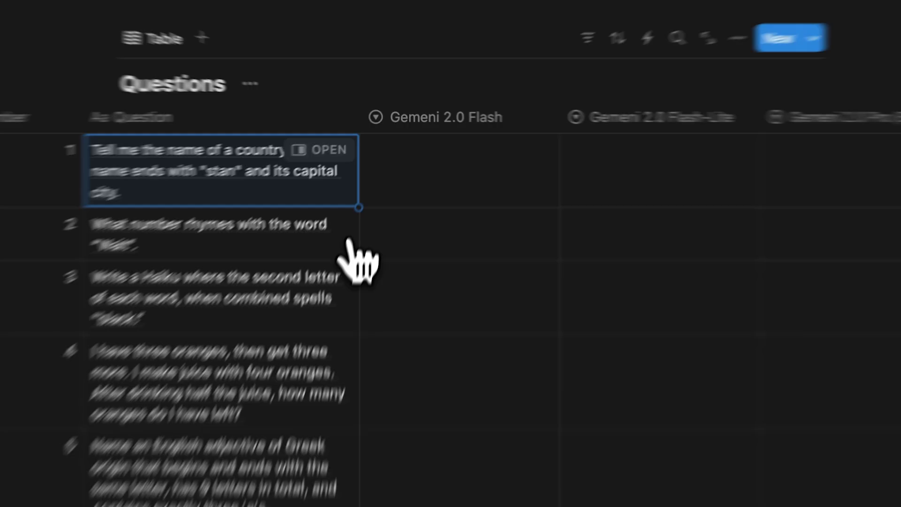
{"action": "left_click", "coordinate": [399, 188]}
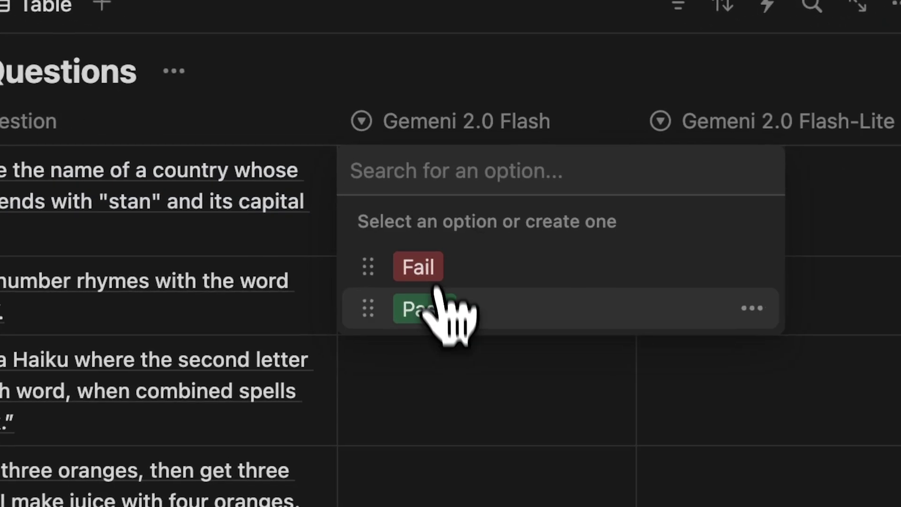
{"action": "left_click", "coordinate": [424, 249]}
{"action": "left_click", "coordinate": [592, 178]}
{"action": "left_click", "coordinate": [616, 241]}
{"action": "left_click", "coordinate": [798, 188]}
{"action": "left_click", "coordinate": [605, 349]}
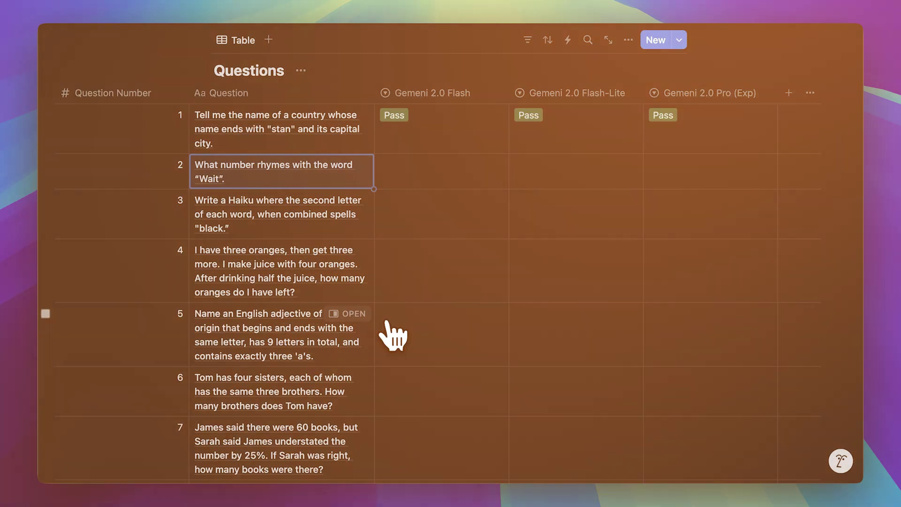
- Set Flash, Flash-Lite and Pro (Exp) to Pass in the question 2 row
{"action": "left_click", "coordinate": [302, 231]}
{"action": "left_click", "coordinate": [211, 325]}
{"action": "left_click", "coordinate": [460, 220]}
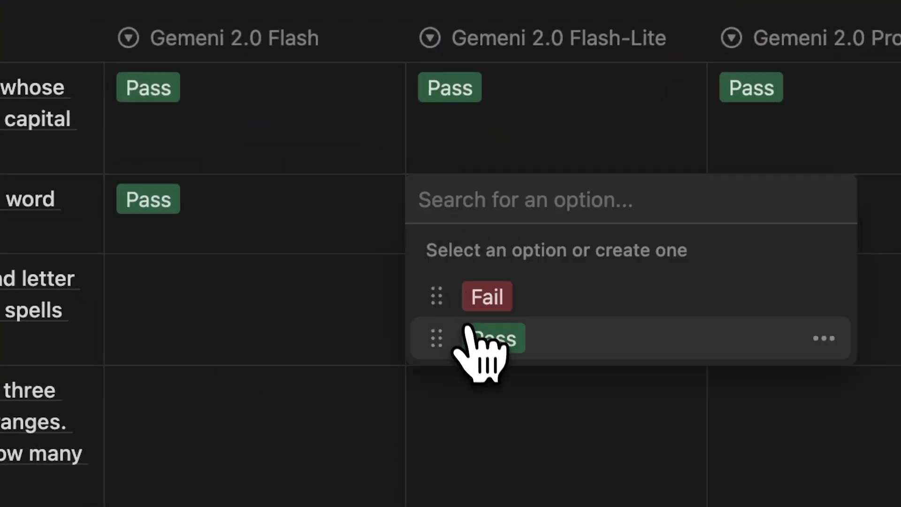
{"action": "left_click", "coordinate": [483, 338]}
{"action": "left_click", "coordinate": [776, 237]}
{"action": "left_click", "coordinate": [796, 336]}
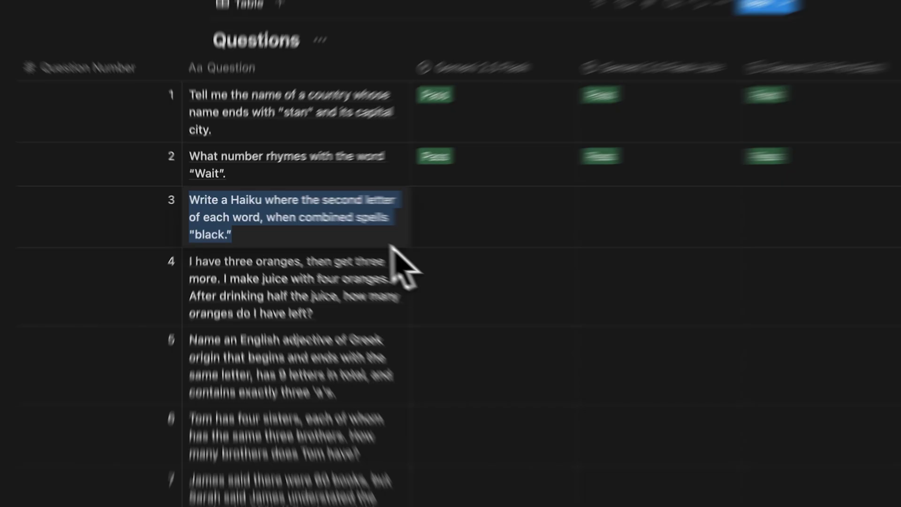
- Check the haiku reply's unsafe-content rating, then mark question 3 Fail for Flash, Flash-Lite and Pro
{"action": "left_click", "coordinate": [324, 224]}
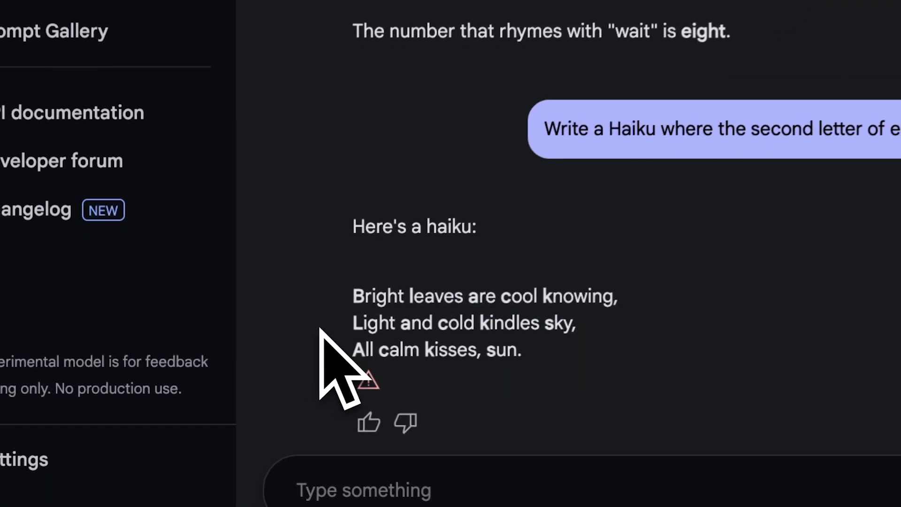
{"action": "left_click", "coordinate": [376, 379]}
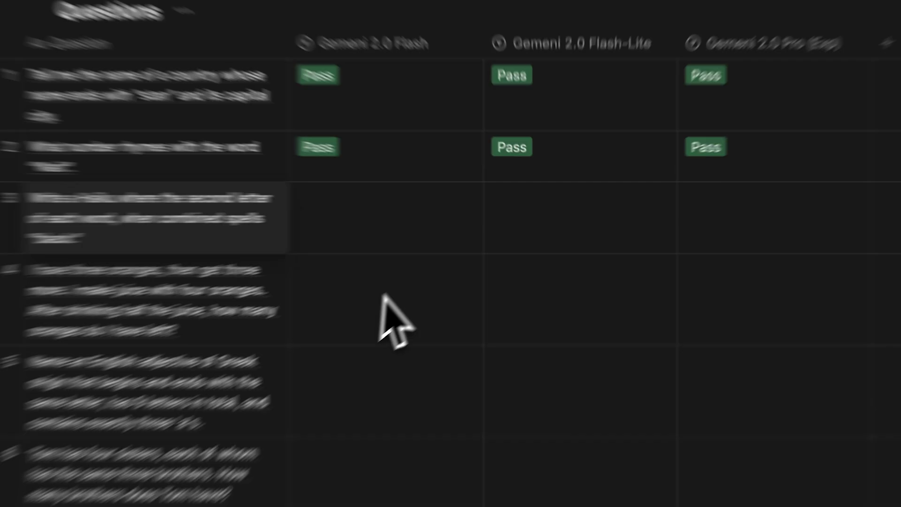
{"action": "left_click", "coordinate": [392, 217]}
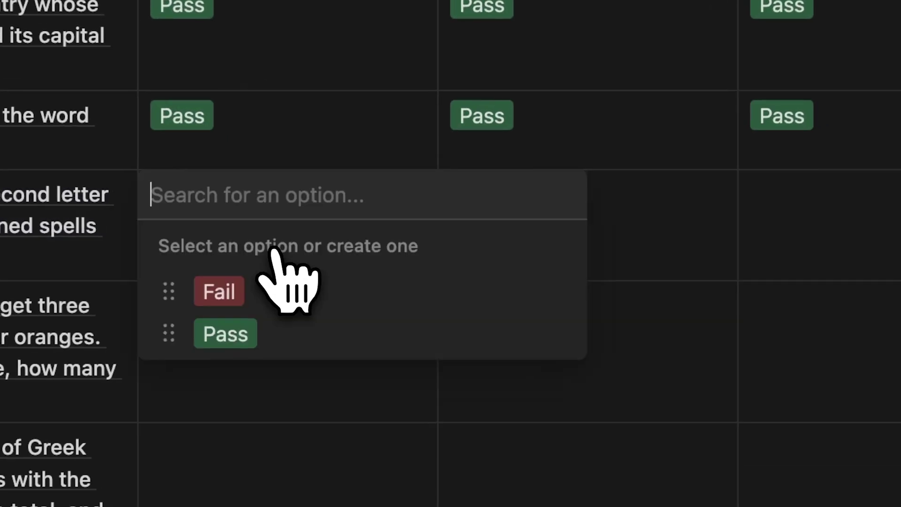
{"action": "left_click", "coordinate": [225, 291]}
{"action": "left_click", "coordinate": [516, 225]}
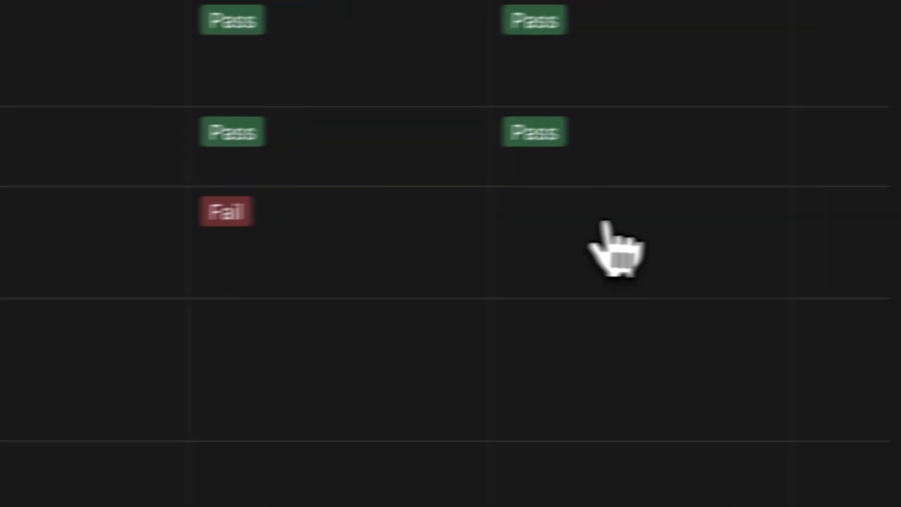
{"action": "left_click", "coordinate": [539, 232]}
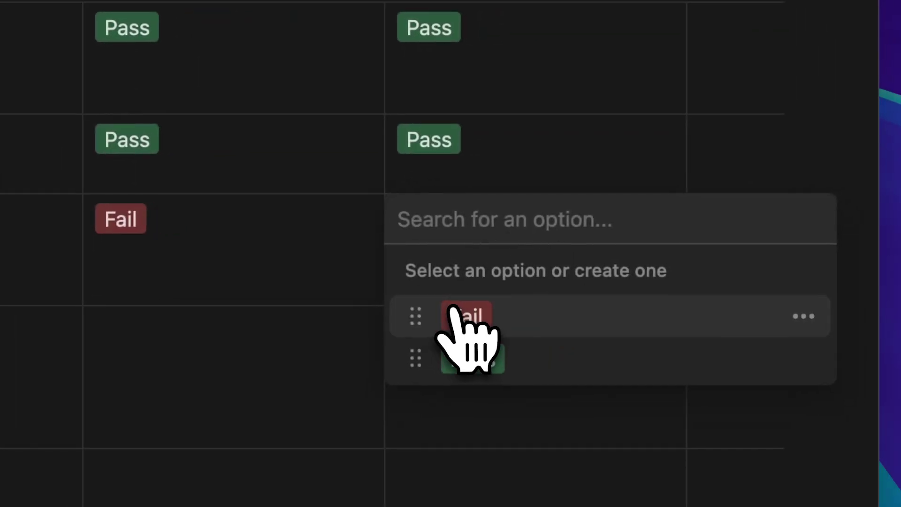
{"action": "left_click", "coordinate": [504, 288]}
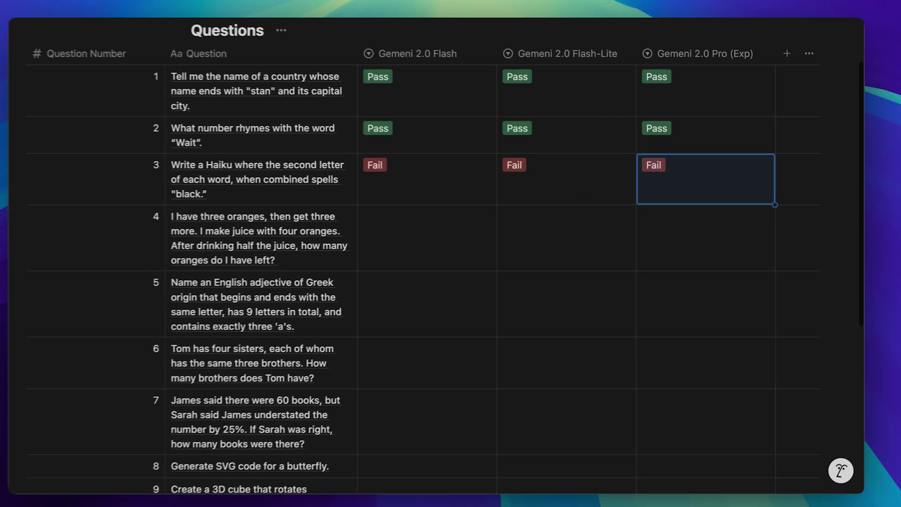
{"action": "scroll", "coordinate": [448, 253], "scroll_direction": "down", "scroll_amount": 3}
{"action": "scroll", "coordinate": [639, 296], "scroll_direction": "down", "scroll_amount": 2}
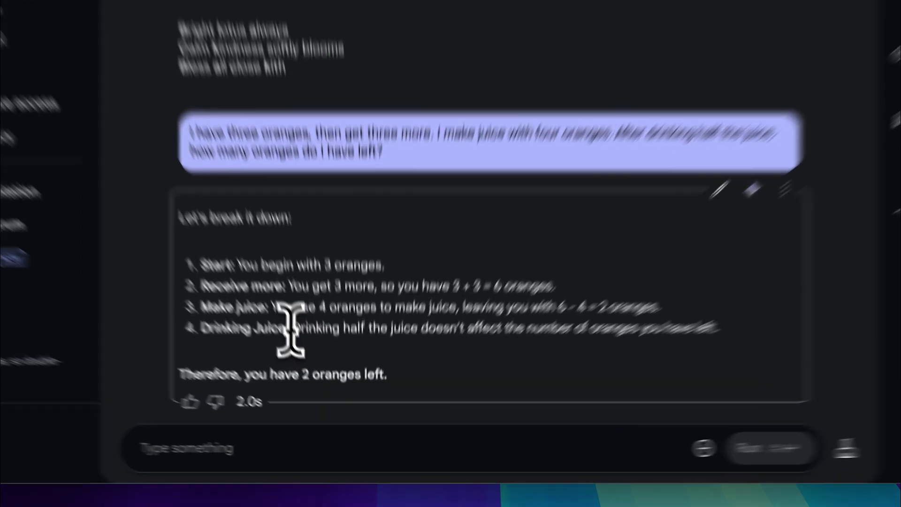
- Highlight and read the juice-drinking step of the oranges answer, then clear the highlight
{"action": "left_click_drag", "start_coordinate": [319, 379], "coordinate": [485, 378]}
{"action": "left_click_drag", "start_coordinate": [610, 244], "coordinate": [832, 255]}
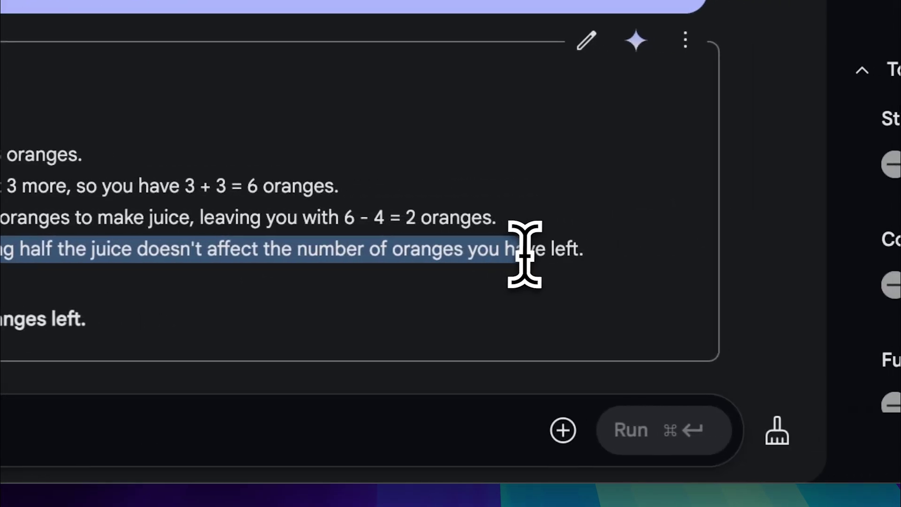
{"action": "left_click", "coordinate": [832, 253]}
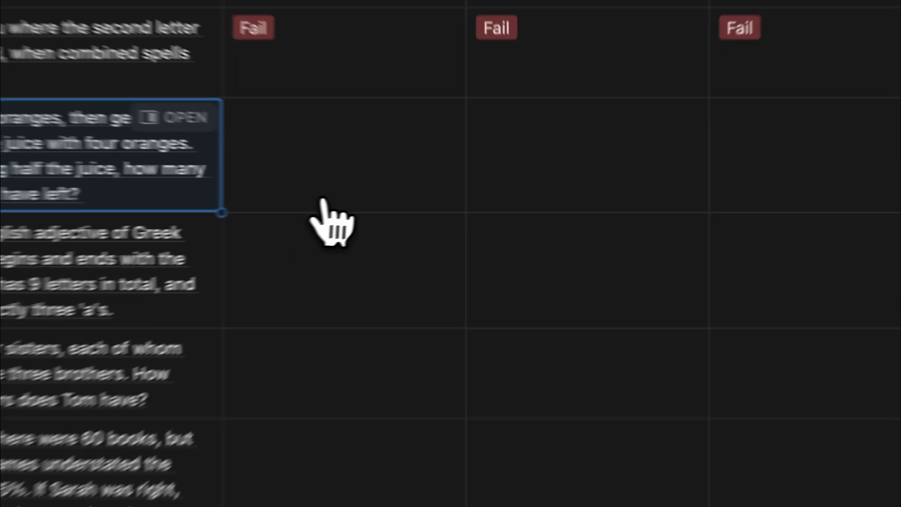
- Mark question 4 Pass for Flash, Flash-Lite and Pro, then select the question 5 prompt text
{"action": "left_click", "coordinate": [430, 194]}
{"action": "left_click", "coordinate": [431, 212]}
{"action": "left_click", "coordinate": [528, 180]}
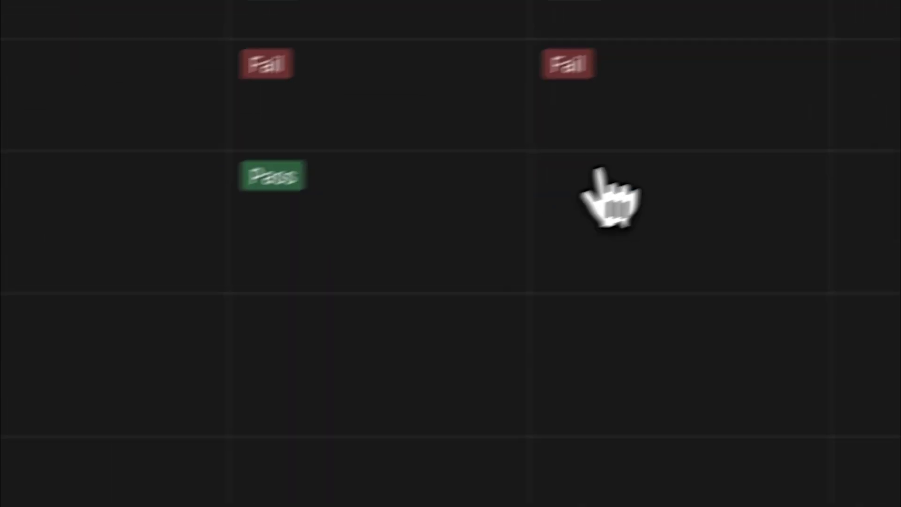
{"action": "left_click", "coordinate": [595, 177]}
{"action": "left_click", "coordinate": [488, 344]}
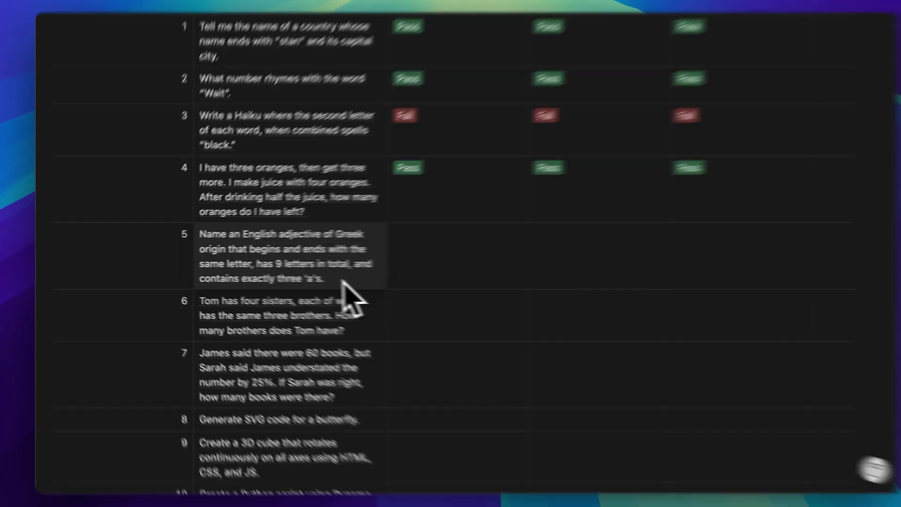
{"action": "left_click_drag", "start_coordinate": [342, 279], "coordinate": [195, 236]}
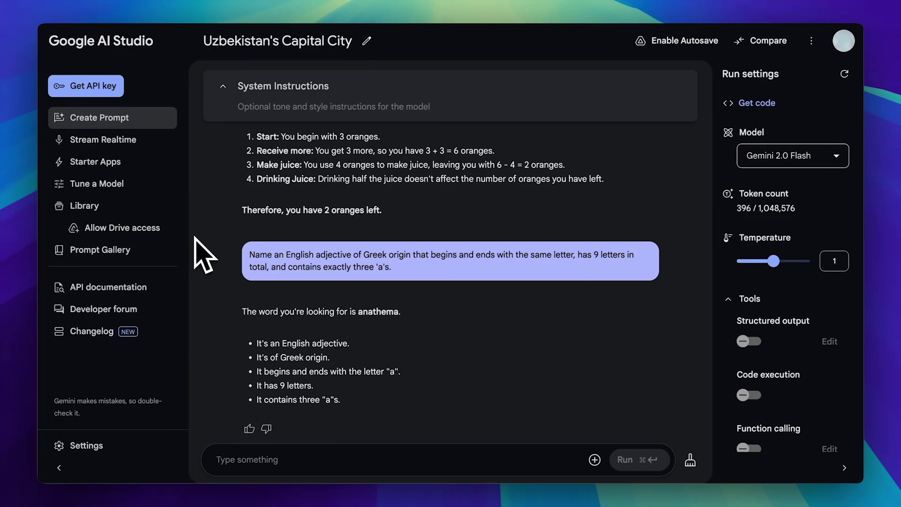
- Highlight Flash's claim that 'anathema' has 9 letters to verify it
{"action": "mouse_move", "coordinate": [394, 268]}
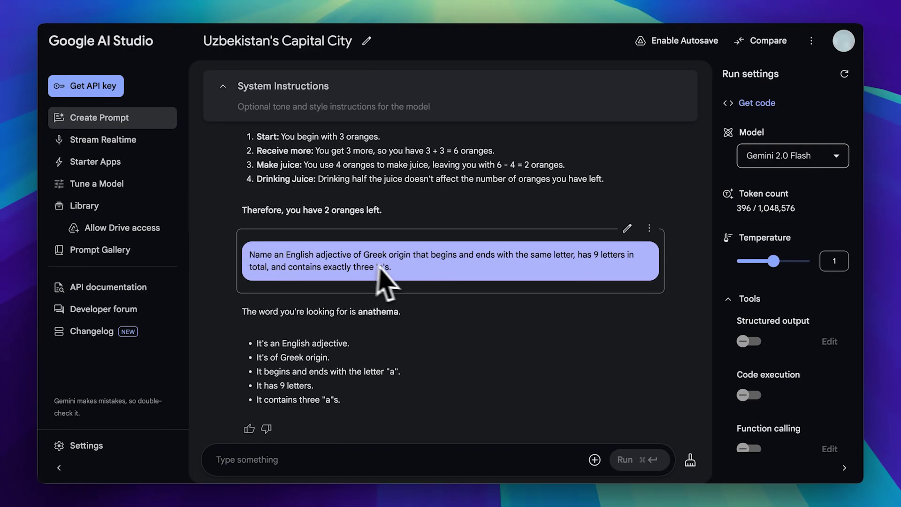
{"action": "mouse_move", "coordinate": [414, 365]}
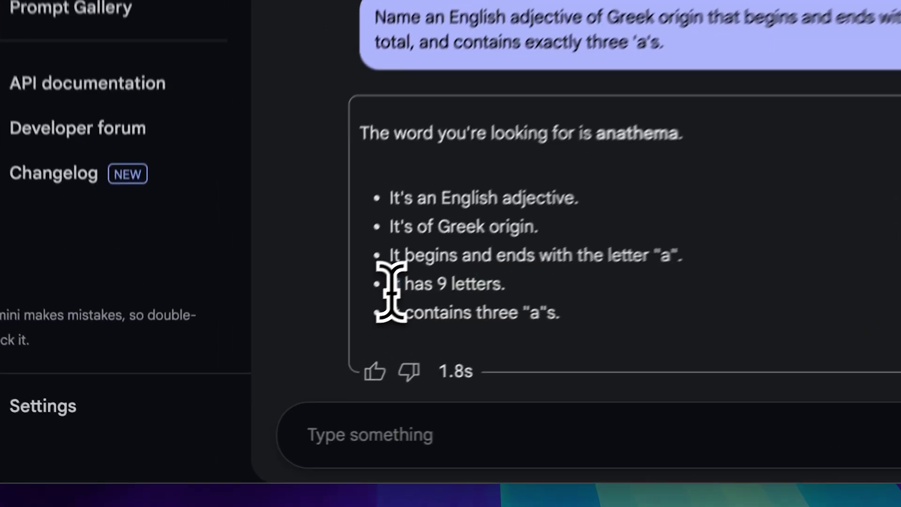
{"action": "left_click_drag", "start_coordinate": [256, 386], "coordinate": [313, 386]}
{"action": "left_click", "coordinate": [547, 268]}
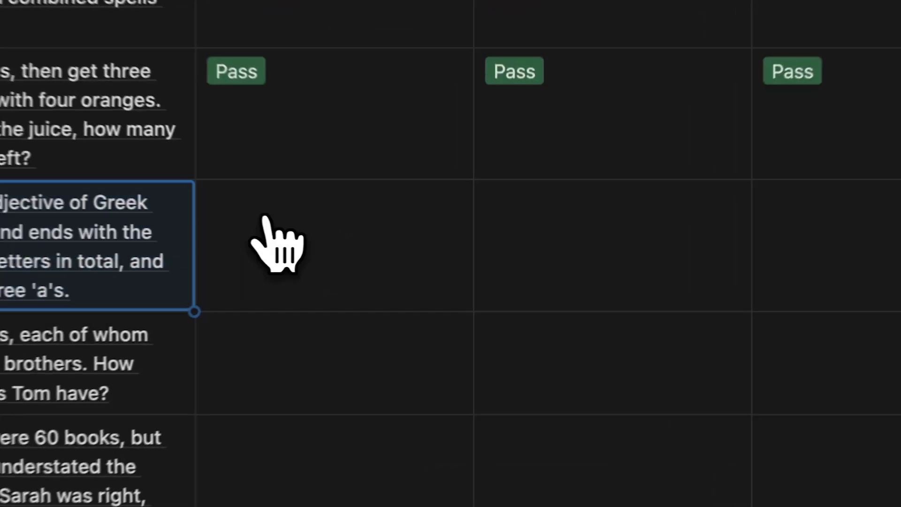
- Mark question 5 Fail for the Gemini models, then paste in the question 6 prompt
{"action": "left_click", "coordinate": [275, 241]}
{"action": "left_click", "coordinate": [284, 281]}
{"action": "left_click", "coordinate": [525, 219]}
{"action": "key", "text": "ctrl+v"}
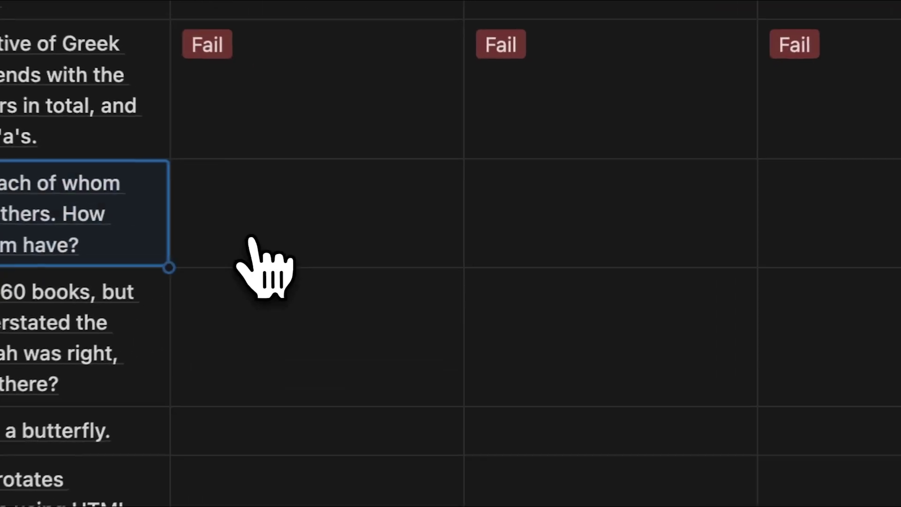
- Record Pass results for the Tom's brothers and James's books questions in the table
{"action": "left_click", "coordinate": [277, 328]}
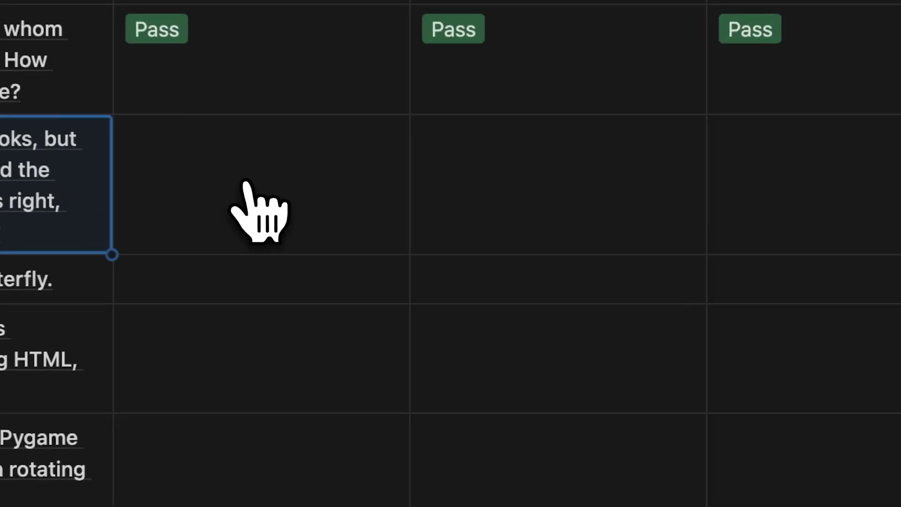
{"action": "left_click", "coordinate": [469, 220]}
- Close the options list and scroll the table to row 8, the butterfly SVG prompt
{"action": "key", "text": "Escape"}
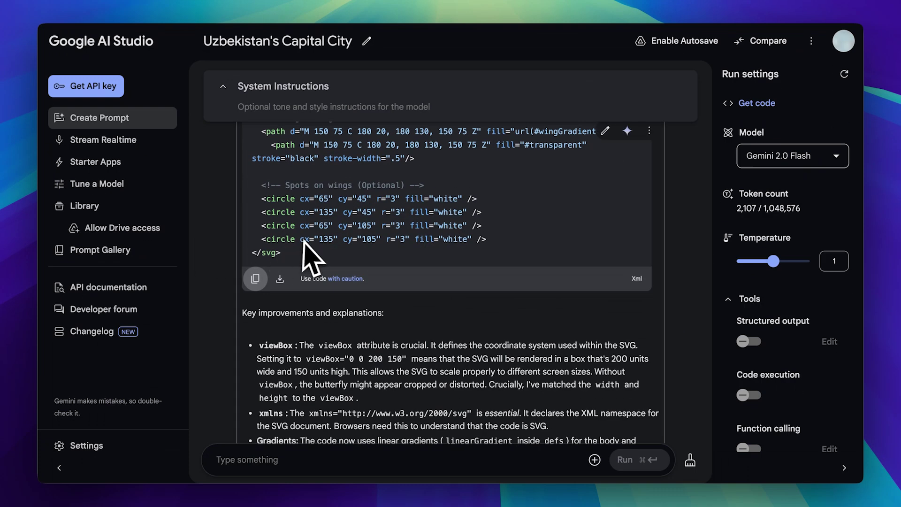
{"action": "scroll", "coordinate": [305, 242], "scroll_direction": "down", "scroll_amount": 15}
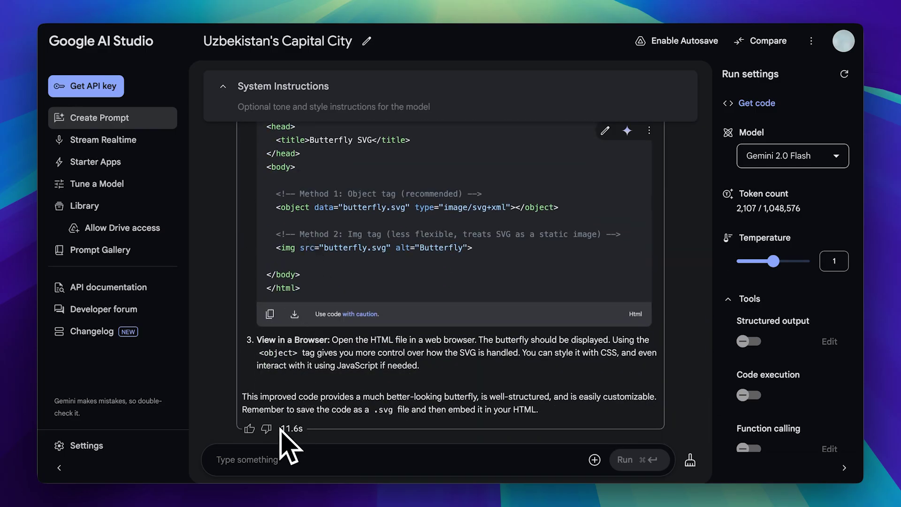
- Show the Model Run Stats for Flash's 11.6s butterfly SVG reply
{"action": "mouse_move", "coordinate": [285, 428]}
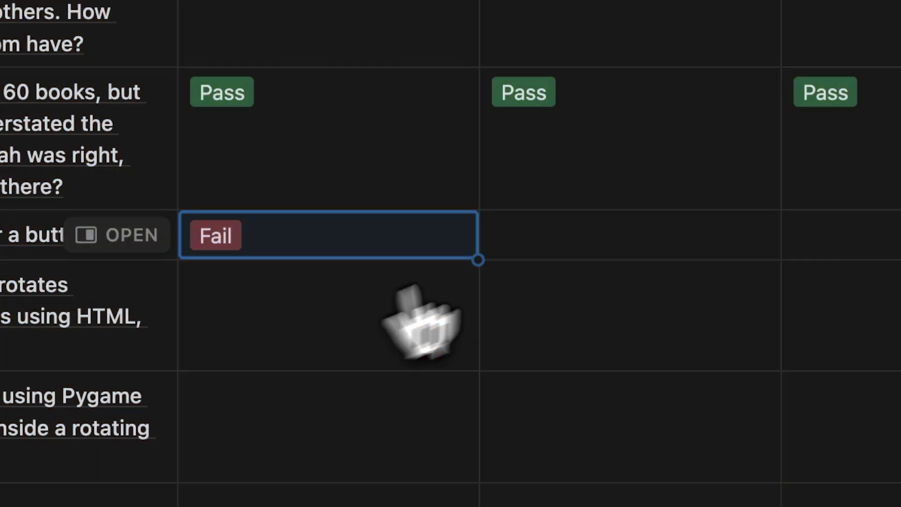
- View Gemini 2.0 Pro's orange-winged butterfly SVG preview enlarged to fill the window
{"action": "left_click", "coordinate": [563, 237]}
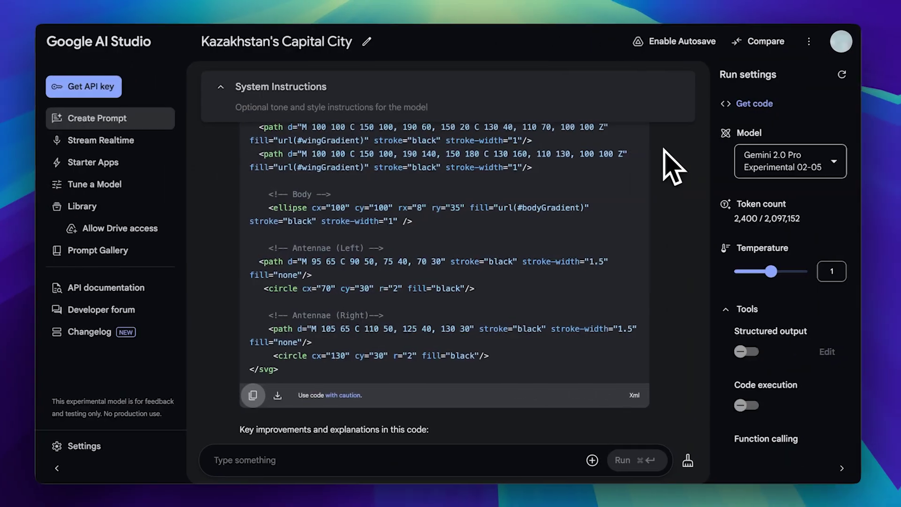
{"action": "scroll", "coordinate": [584, 221], "scroll_direction": "down", "scroll_amount": 15}
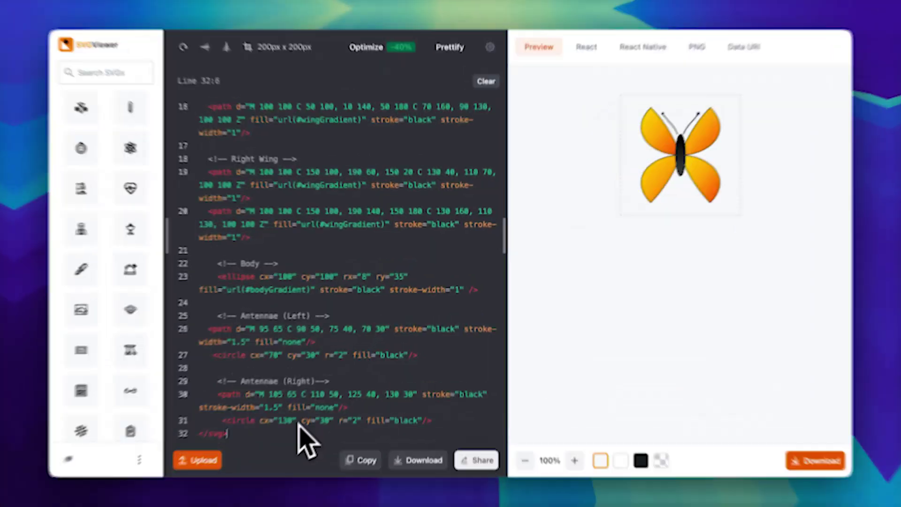
{"action": "left_click", "coordinate": [677, 159]}
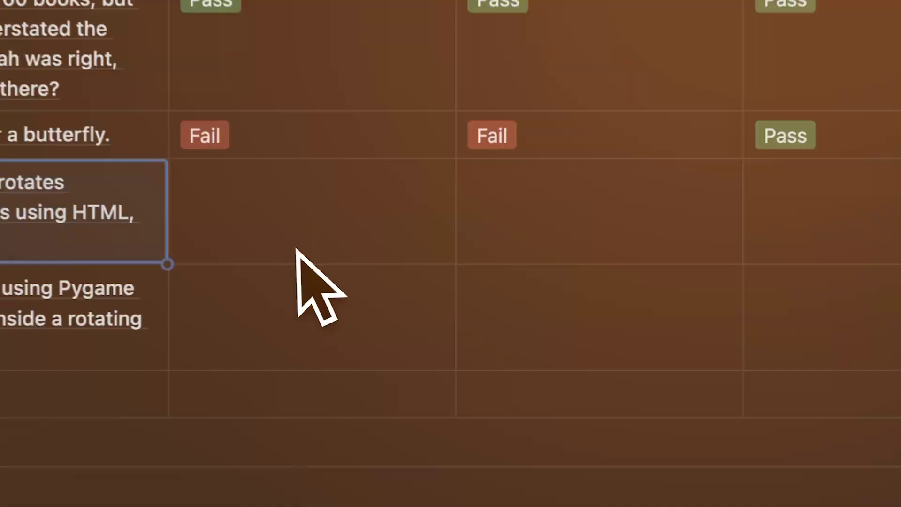
- Set row 9's rotating-cube results to Pass, Fail, Pass for Flash, Flash-Lite and Pro
{"action": "left_click", "coordinate": [300, 202]}
{"action": "left_click", "coordinate": [261, 332]}
{"action": "left_click", "coordinate": [601, 202]}
{"action": "left_click", "coordinate": [573, 302]}
{"action": "left_click", "coordinate": [840, 243]}
{"action": "left_click", "coordinate": [505, 331]}
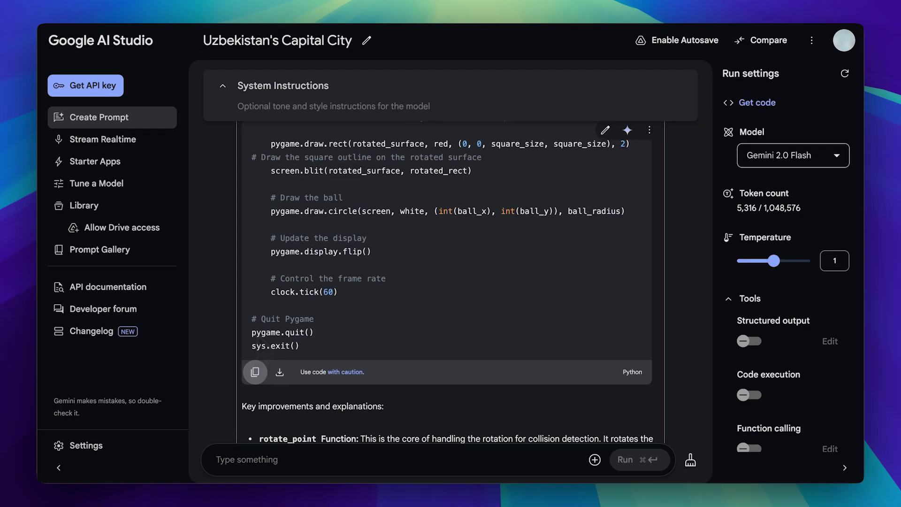
- Scroll through the Flash, Flash-Lite and Pro Pygame bouncing-ball scripts, ending on Pro's answer
{"action": "scroll", "coordinate": [449, 282], "scroll_direction": "down", "scroll_amount": 15}
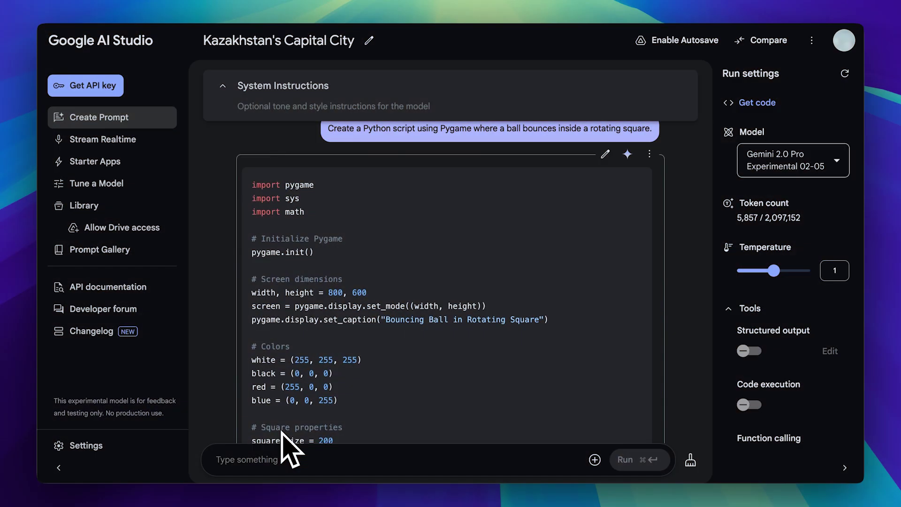
{"action": "scroll", "coordinate": [291, 437], "scroll_direction": "down", "scroll_amount": 15}
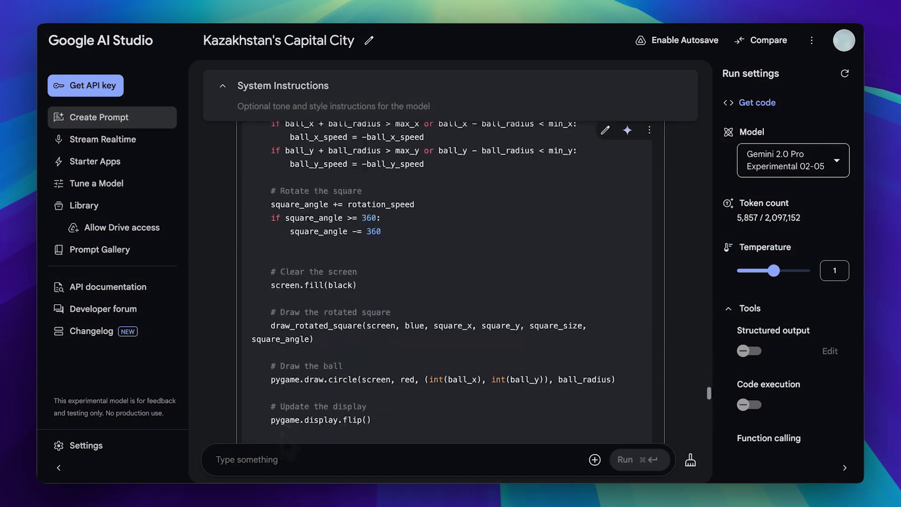
{"action": "scroll", "coordinate": [287, 440], "scroll_direction": "down", "scroll_amount": 15}
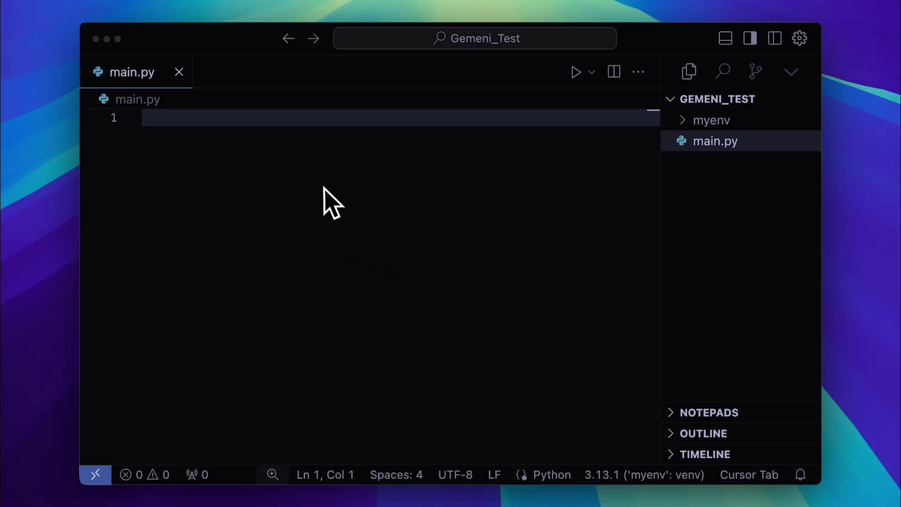
- Paste Gemini 2.0 Flash's script into main.py and run it, then run the Flash-Lite version
{"action": "key", "text": "super+v"}
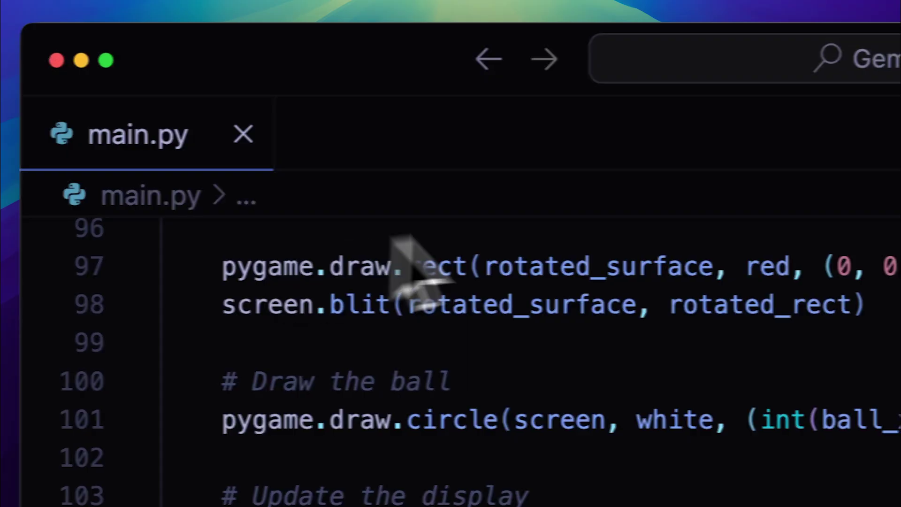
{"action": "left_click", "coordinate": [530, 132]}
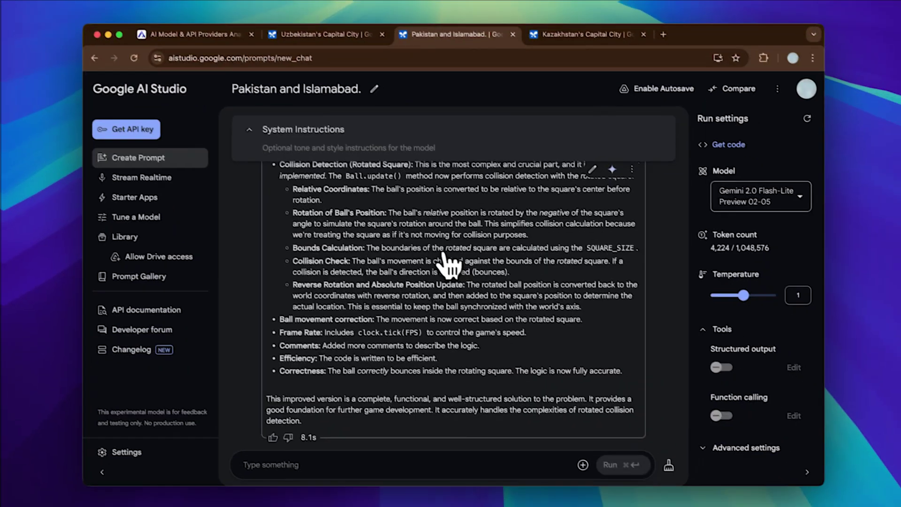
{"action": "scroll", "coordinate": [438, 261], "scroll_direction": "up", "scroll_amount": 10}
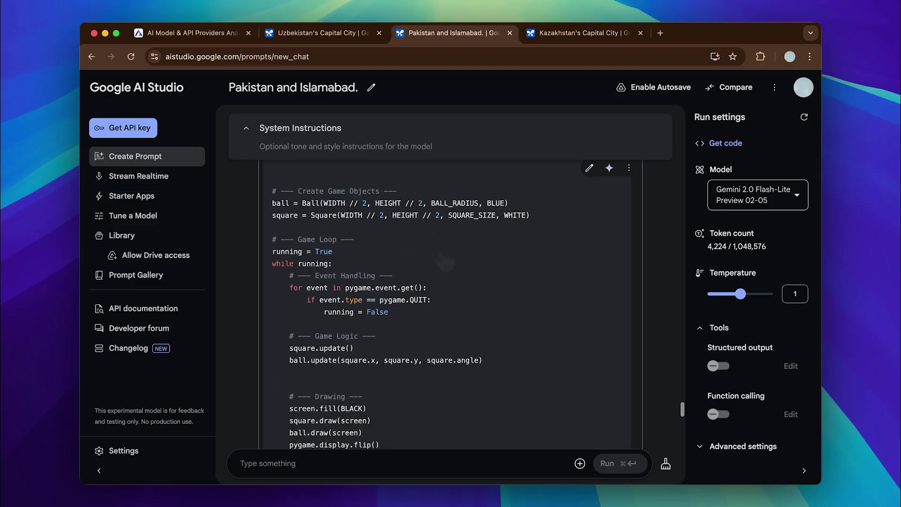
{"action": "scroll", "coordinate": [338, 384], "scroll_direction": "down", "scroll_amount": 5}
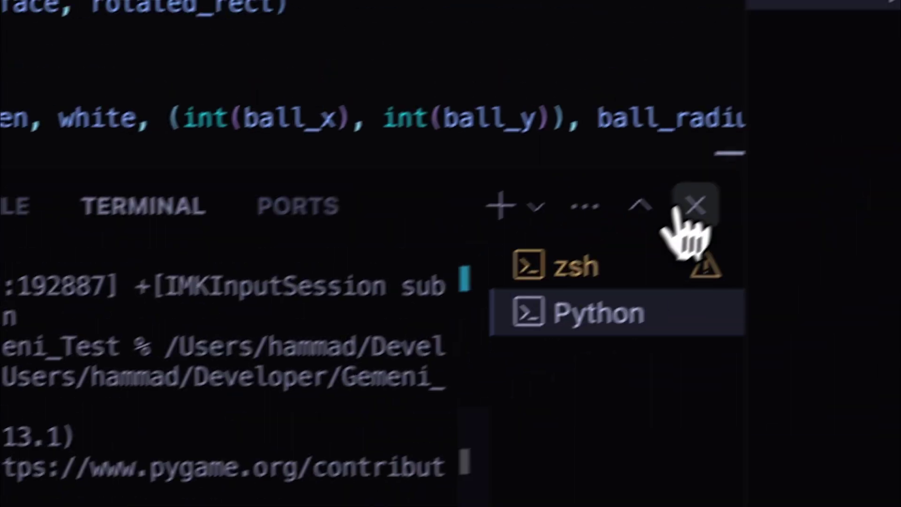
{"action": "left_click", "coordinate": [687, 209]}
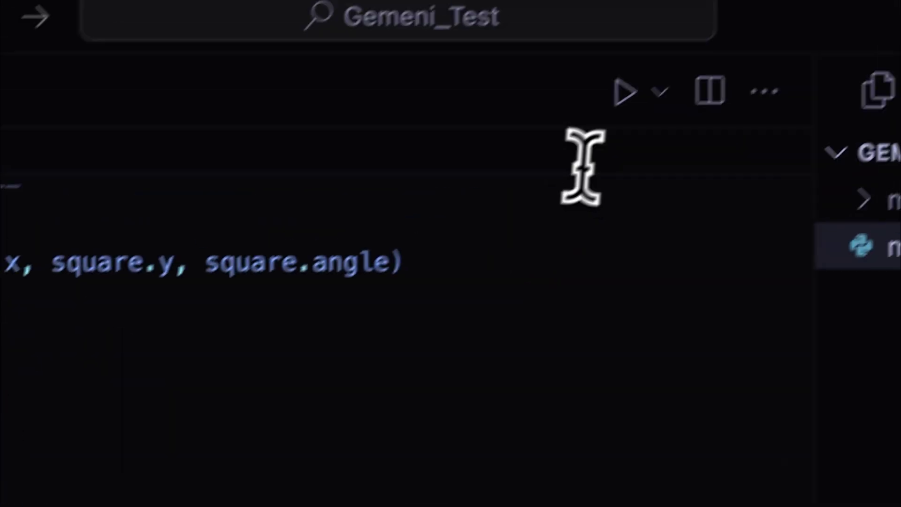
{"action": "left_click", "coordinate": [569, 133]}
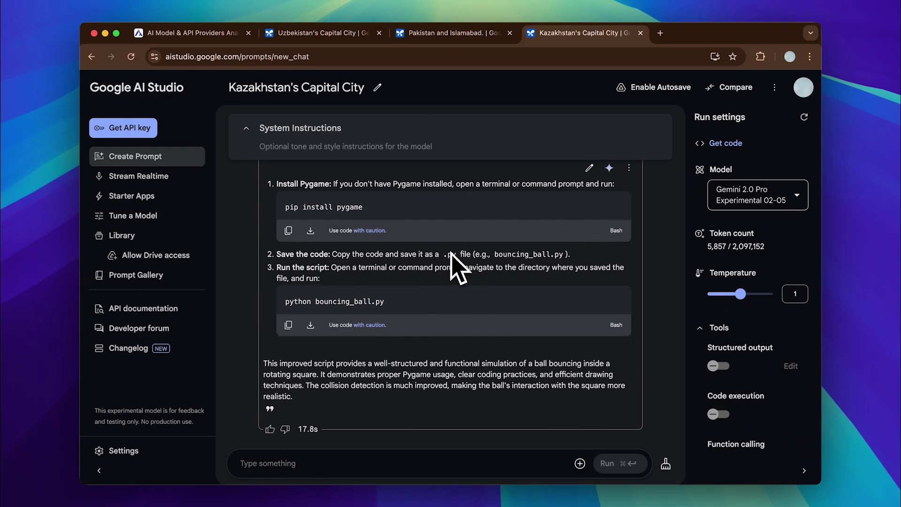
- Replace main.py's code with the copied Gemini 2.0 Pro script and run it
{"action": "scroll", "coordinate": [451, 256], "scroll_direction": "up", "scroll_amount": 10}
{"action": "scroll", "coordinate": [455, 263], "scroll_direction": "up", "scroll_amount": 2}
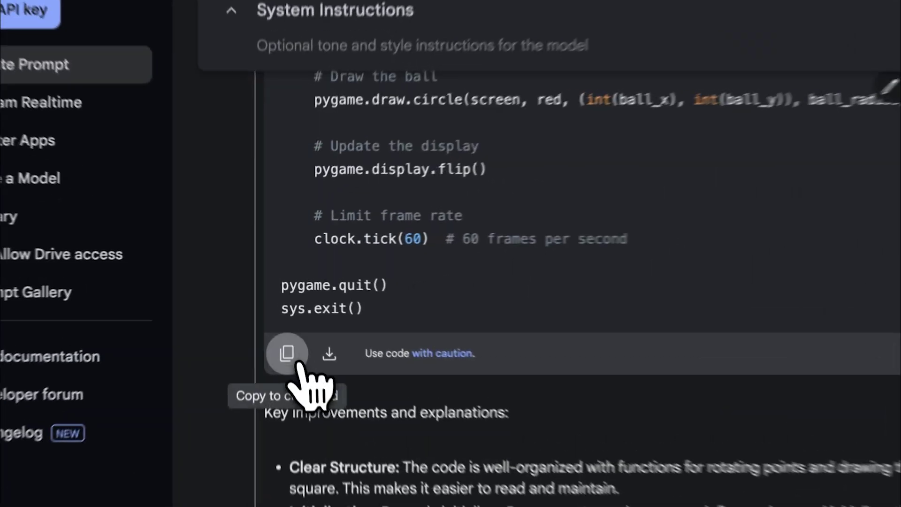
{"action": "left_click", "coordinate": [274, 303]}
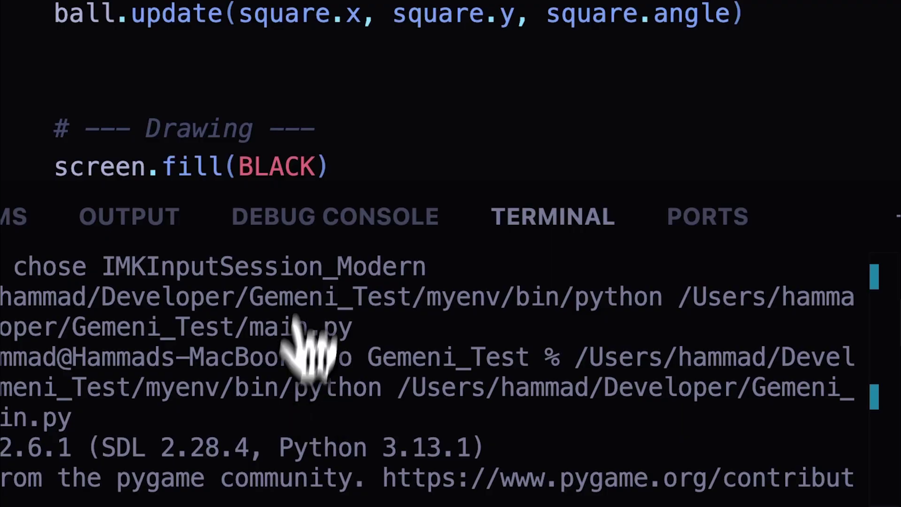
{"action": "key", "text": "super+a"}
{"action": "key", "text": "super+v"}
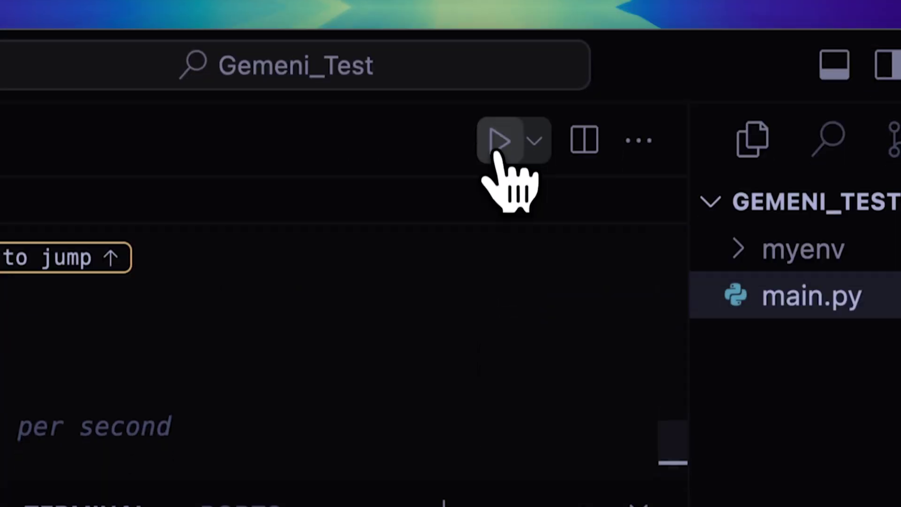
{"action": "left_click", "coordinate": [497, 151]}
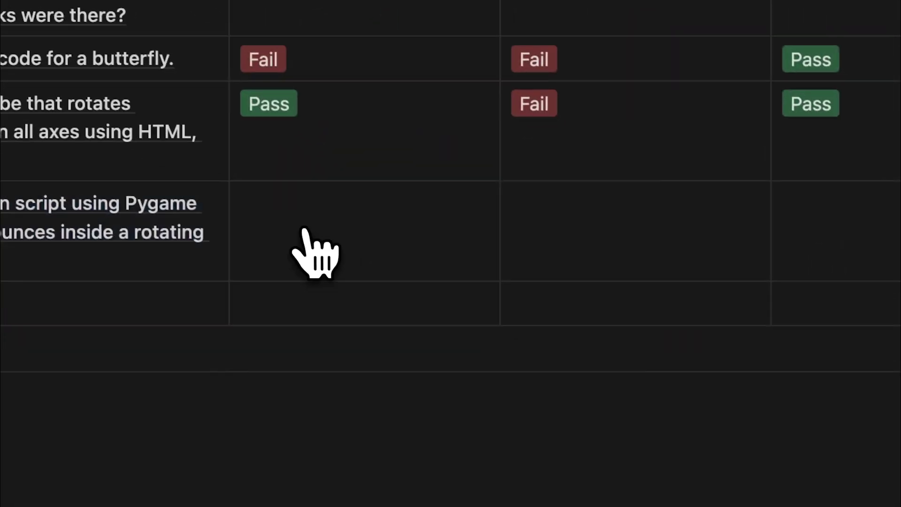
- In row 10, set Gemini 2.0 Flash and Pro (Exp) to Fail and Flash-Lite to Pass
{"action": "left_click", "coordinate": [304, 231]}
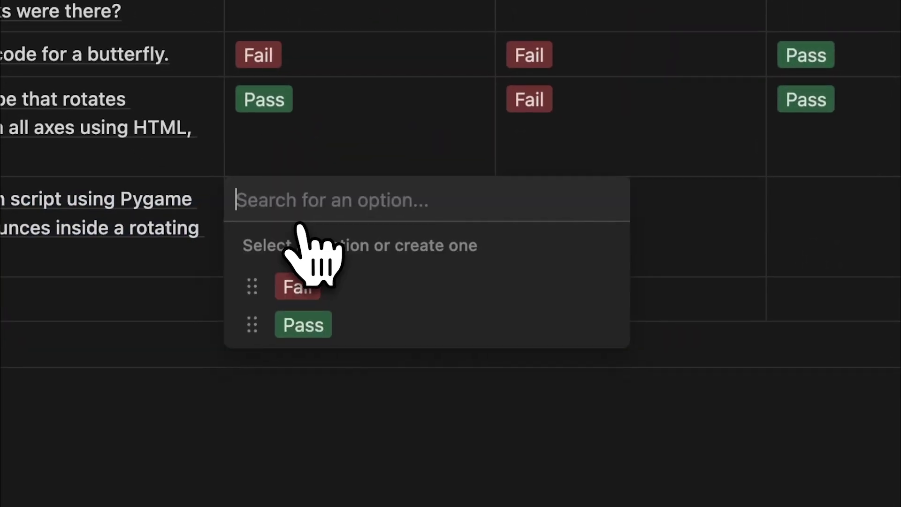
{"action": "left_click", "coordinate": [311, 282]}
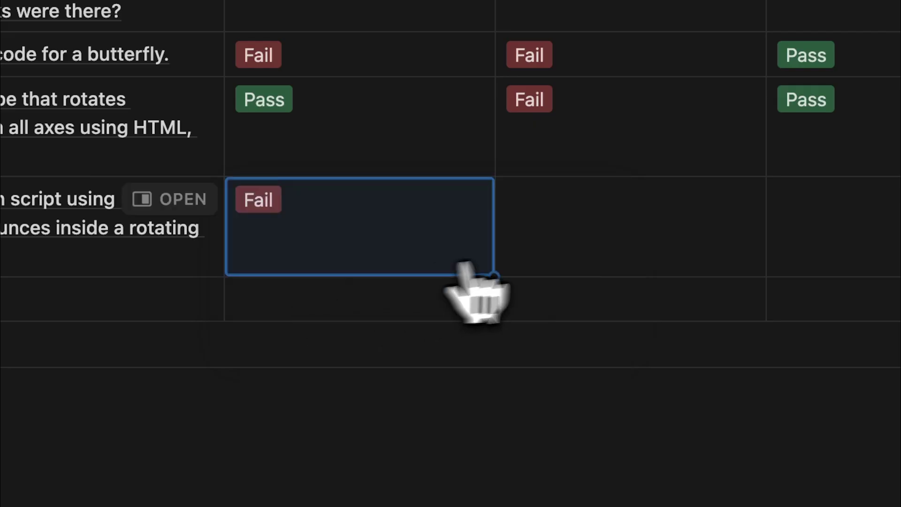
{"action": "left_click", "coordinate": [807, 244]}
{"action": "left_click", "coordinate": [849, 302]}
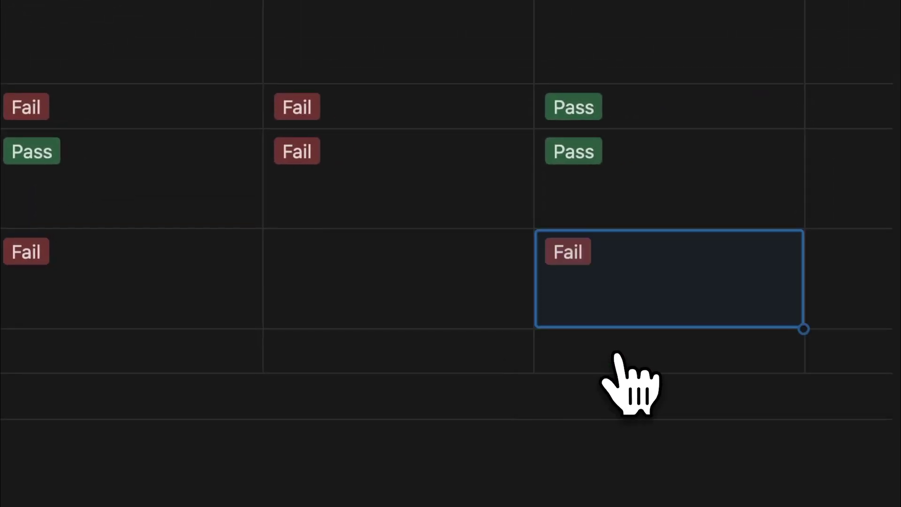
{"action": "left_click", "coordinate": [413, 312]}
{"action": "left_click", "coordinate": [359, 376]}
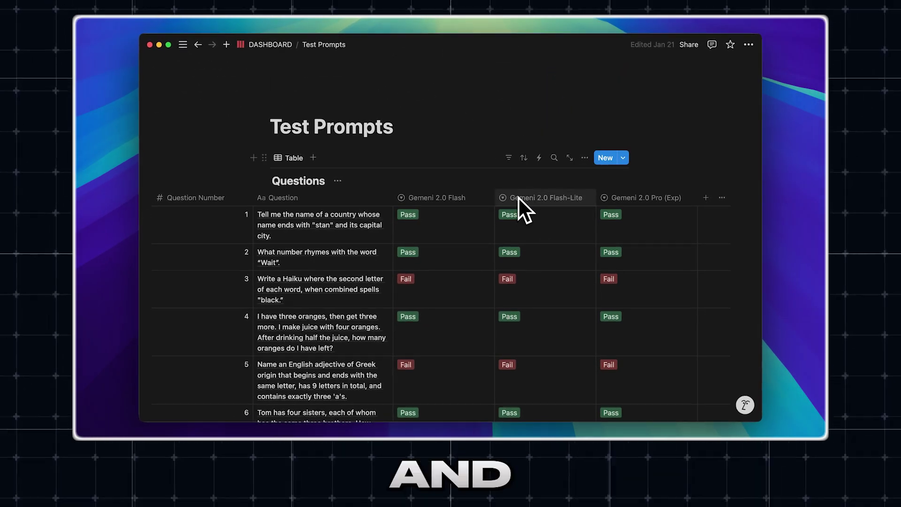
{"action": "scroll", "coordinate": [518, 196], "scroll_direction": "down", "scroll_amount": 5}
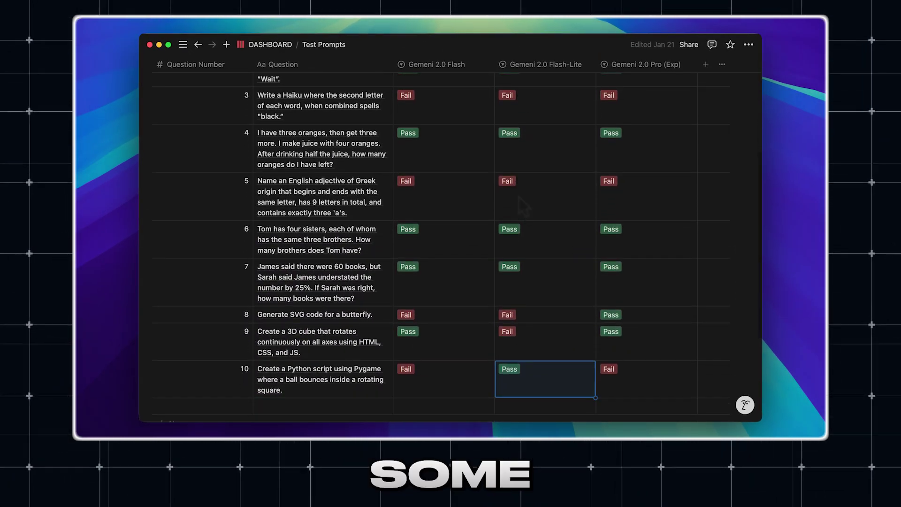
{"action": "scroll", "coordinate": [519, 197], "scroll_direction": "up", "scroll_amount": 1}
{"action": "scroll", "coordinate": [518, 197], "scroll_direction": "up", "scroll_amount": 1}
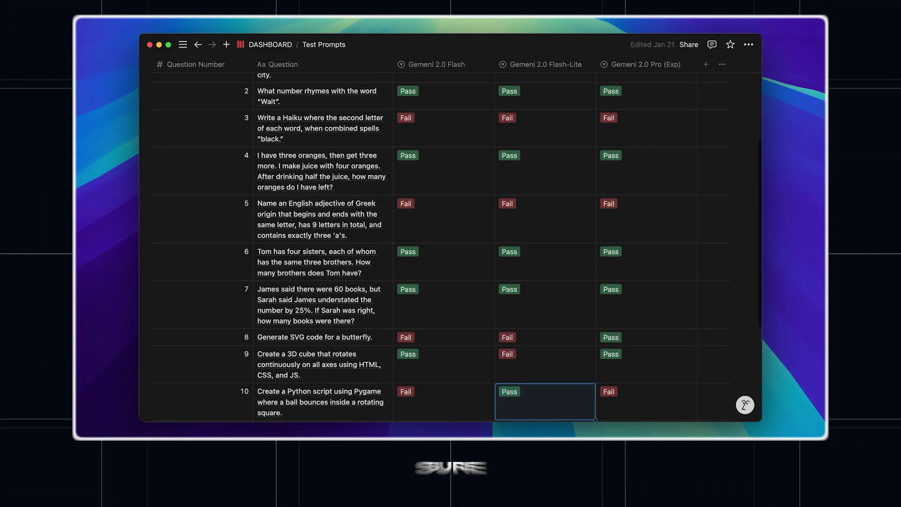
{"action": "scroll", "coordinate": [518, 197], "scroll_direction": "up", "scroll_amount": 5}
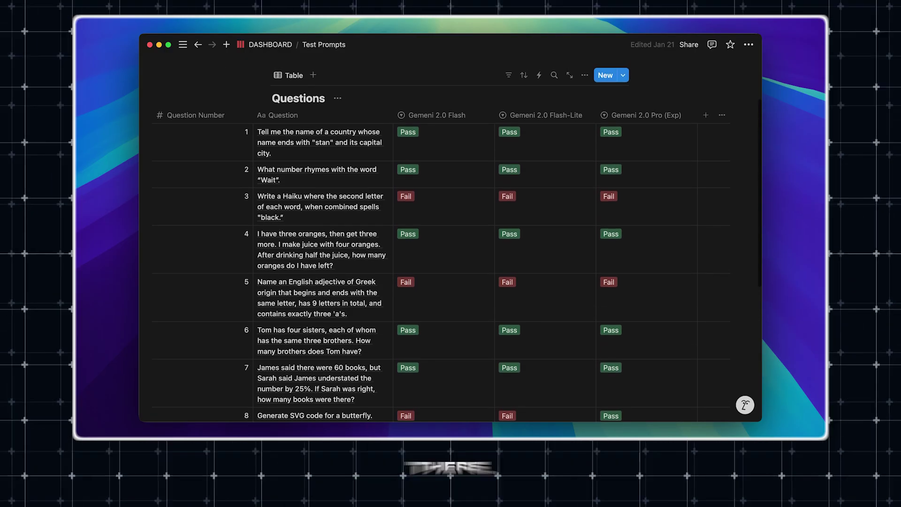